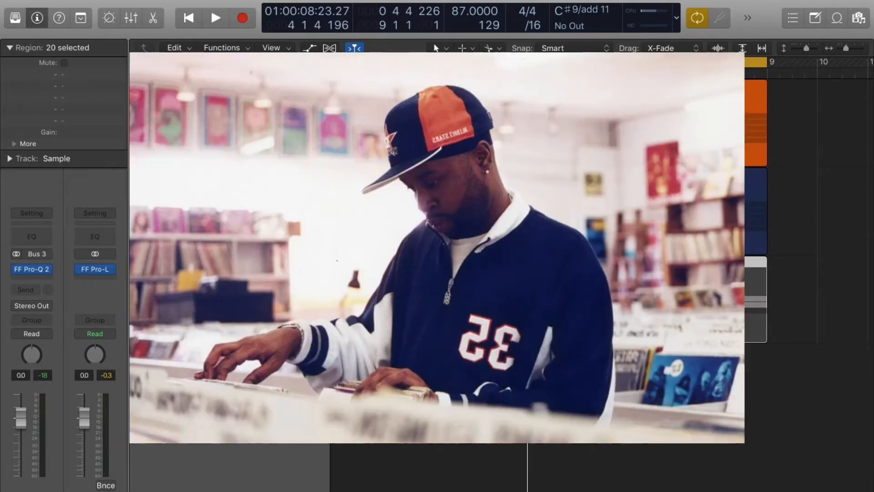
scroll(681, 134, down, 2)
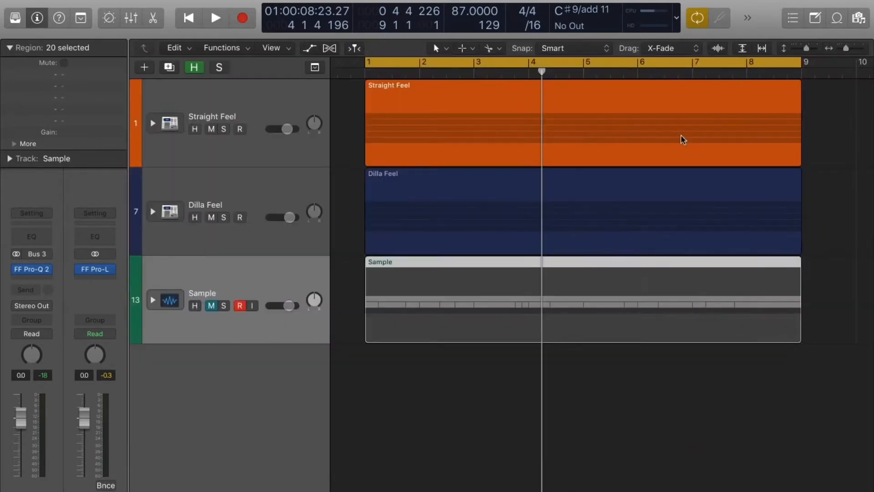
scroll(681, 135, up, 1)
scroll(681, 135, down, 2)
scroll(682, 135, up, 1)
scroll(681, 135, up, 2)
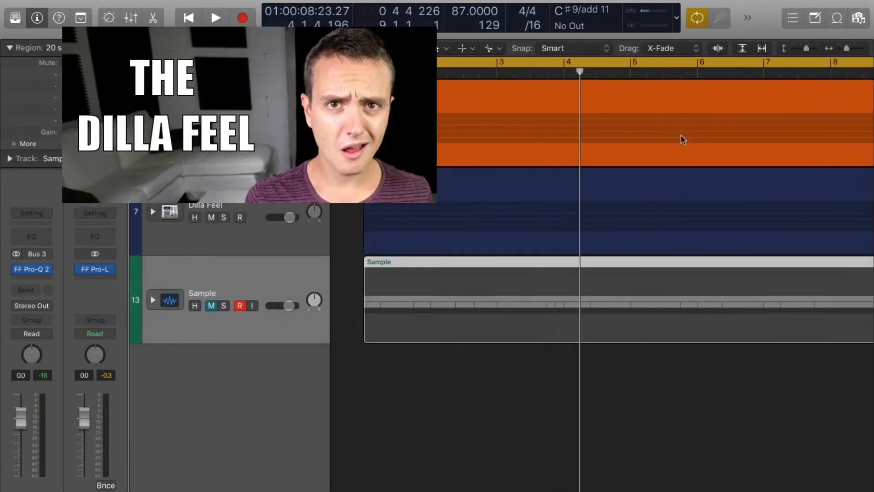
scroll(681, 135, right, 1)
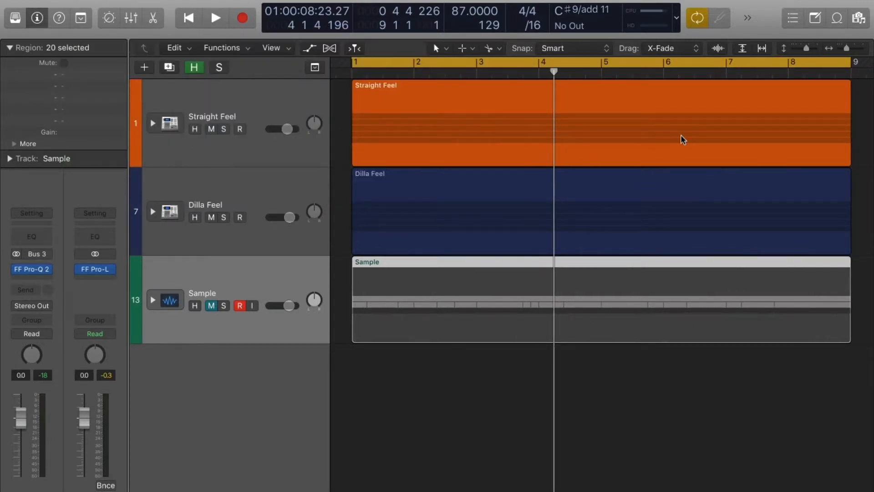
scroll(681, 134, left, 1)
scroll(681, 135, right, 1)
Step: Expand the Dilla Feel track stack, look through its drum tracks, and collapse it again
click(152, 212)
scroll(458, 291, down, 2)
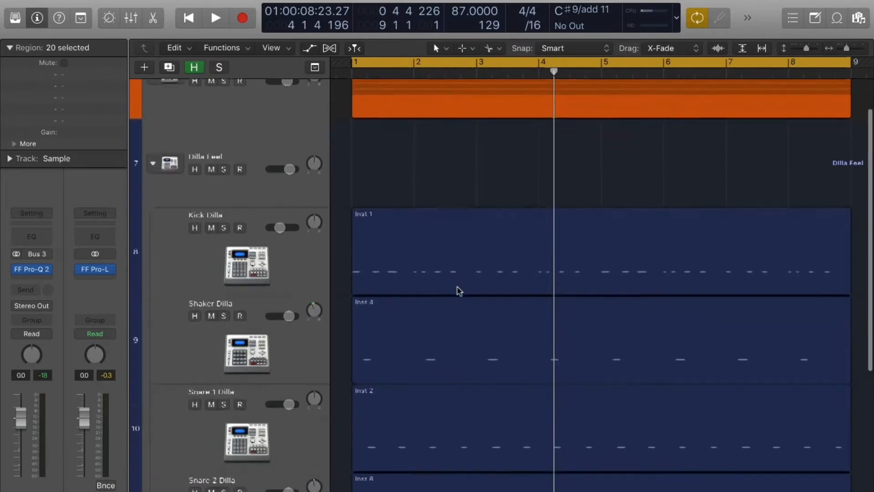
scroll(459, 292, down, 2)
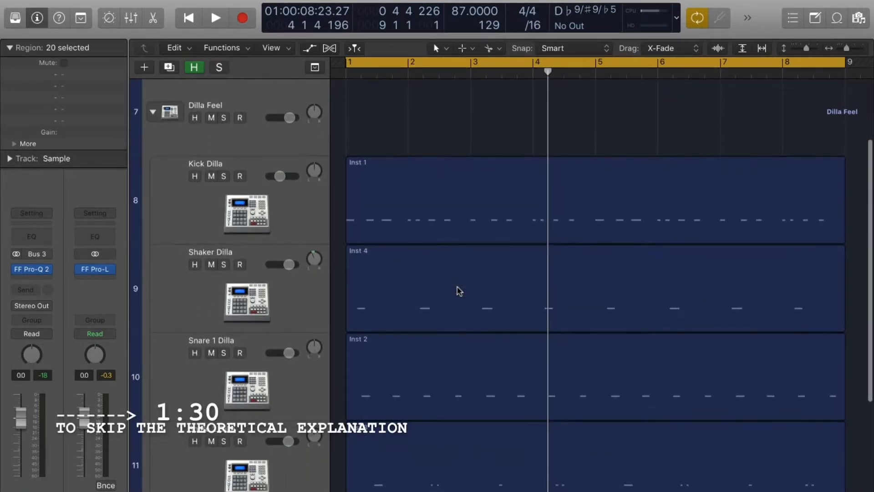
scroll(459, 291, down, 4)
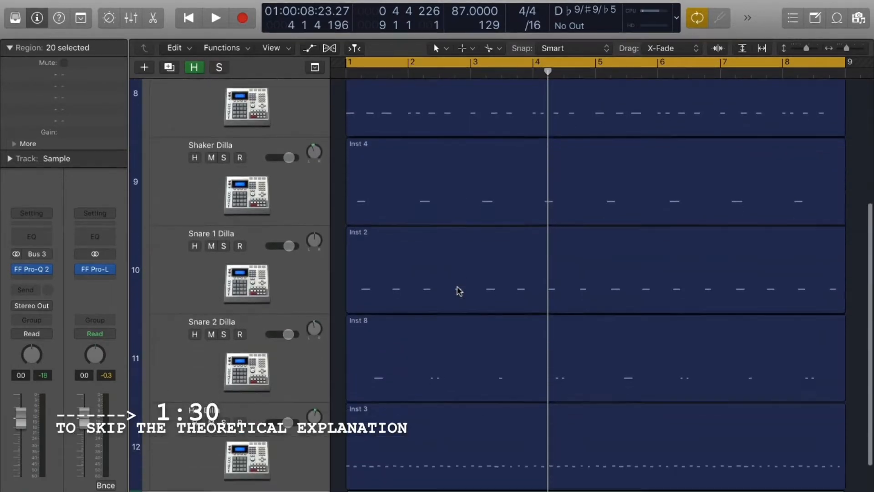
scroll(459, 291, up, 5)
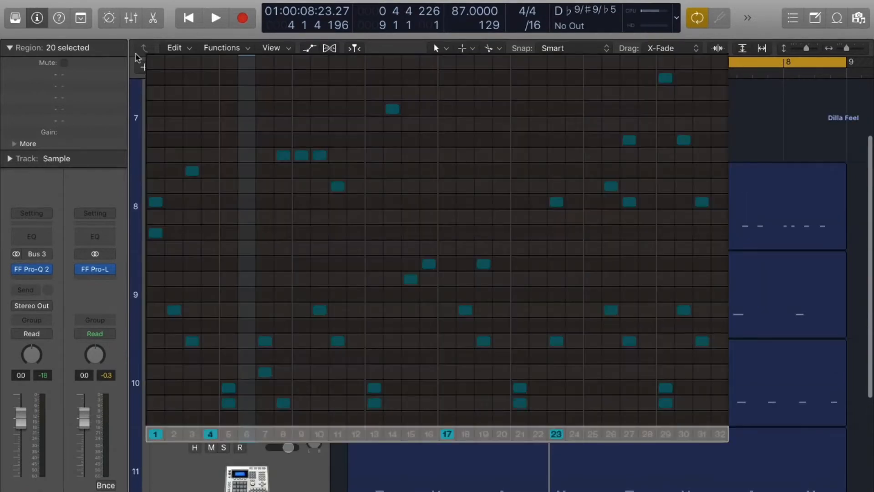
scroll(146, 121, up, 3)
click(150, 122)
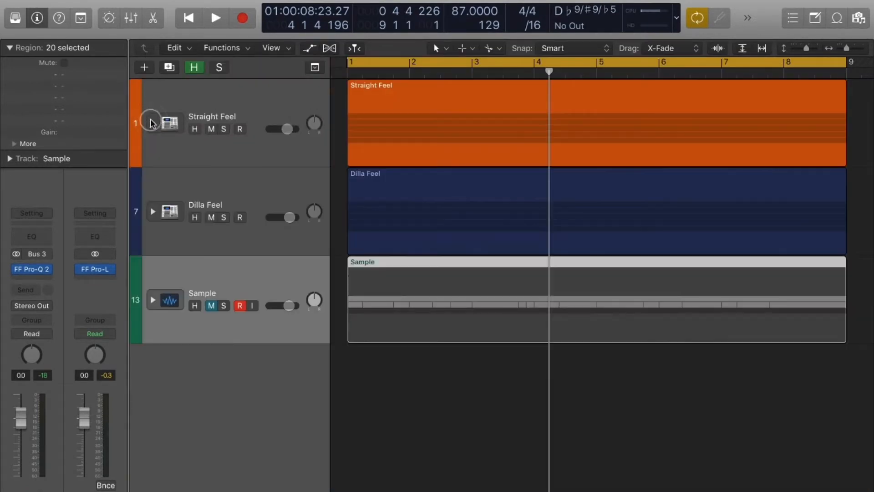
Step: Expand the Dilla Feel stack, open the Kick Dilla region in the Piano Roll, and deselect its notes
click(153, 212)
double_click(459, 312)
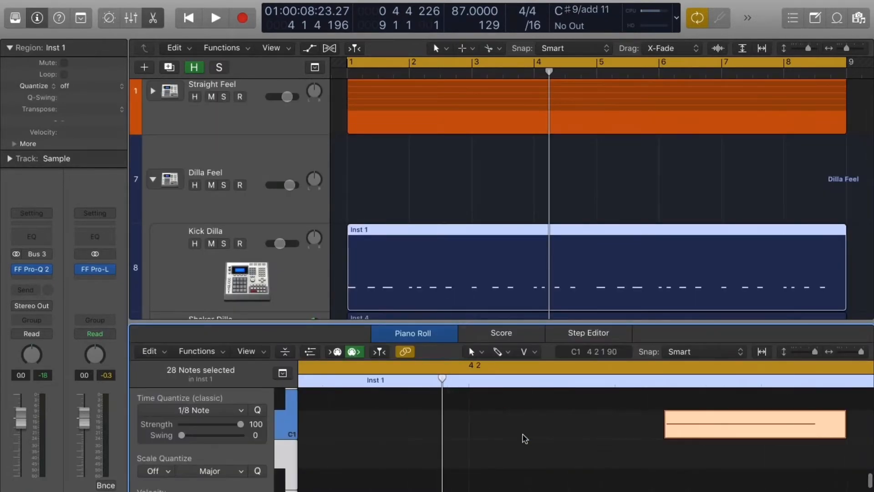
key(super+Left)
key(super+Left)
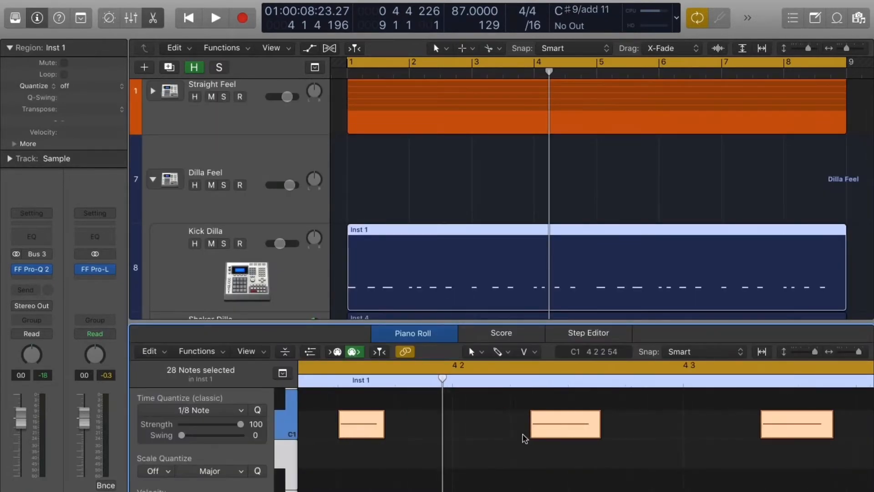
click(525, 457)
Step: Examine the timing of the kick notes in bars 4 and 5 against the beat grid, and close the Piano Roll
scroll(526, 457, right, 4)
scroll(529, 462, right, 6)
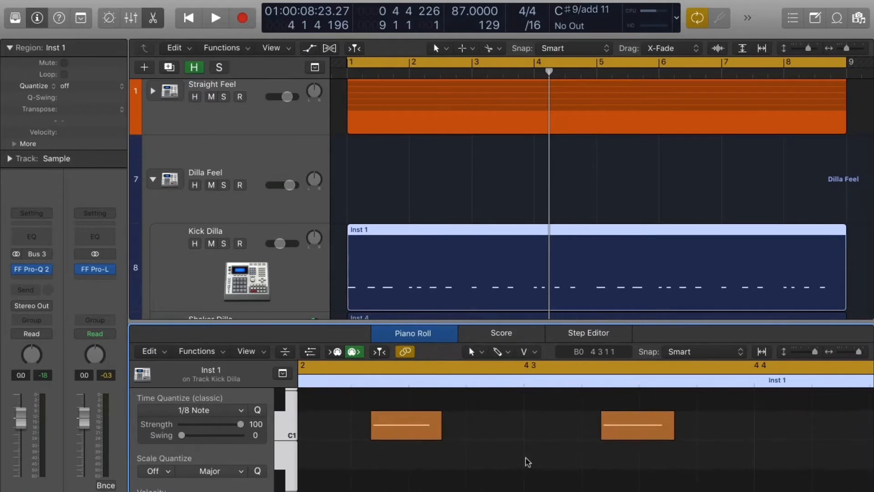
scroll(526, 461, right, 5)
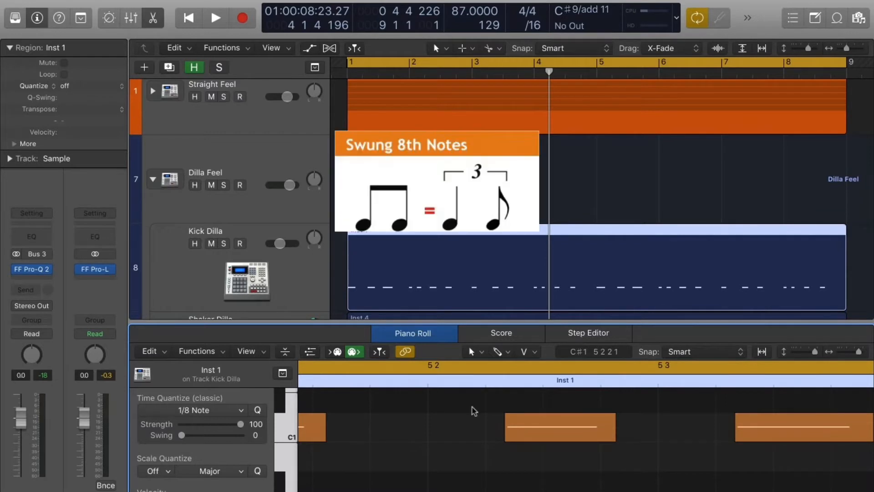
key(super+Right)
key(super+Right)
key(super+Left)
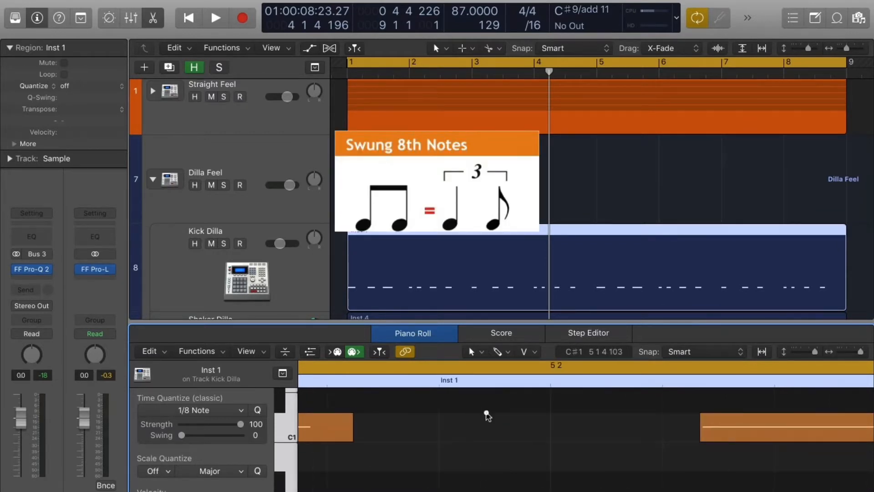
right_click(486, 412)
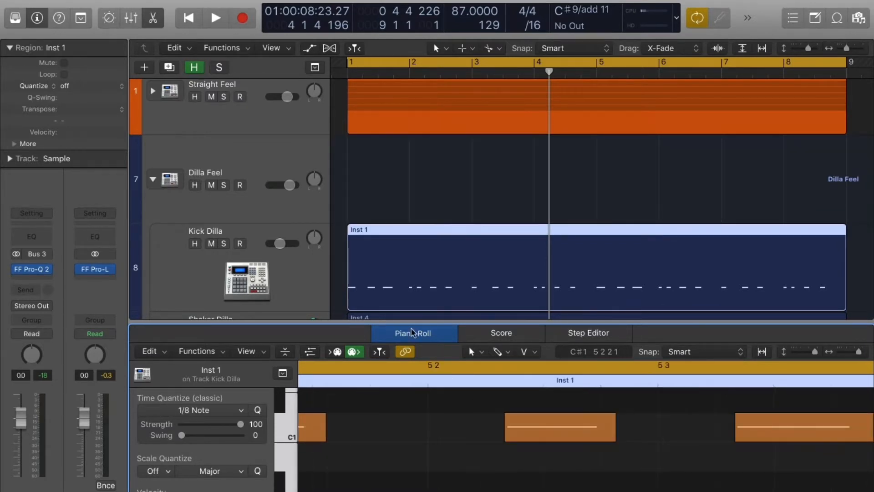
right_click(486, 412)
mouse_move(531, 456)
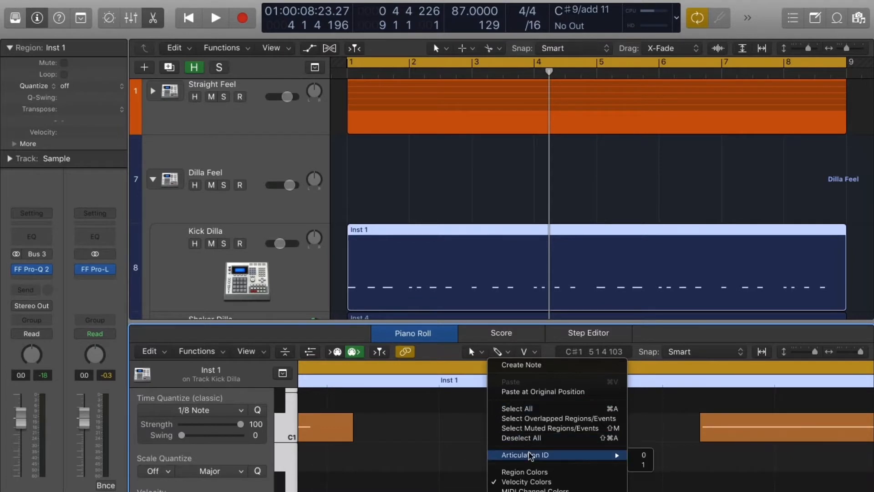
click(441, 338)
click(445, 336)
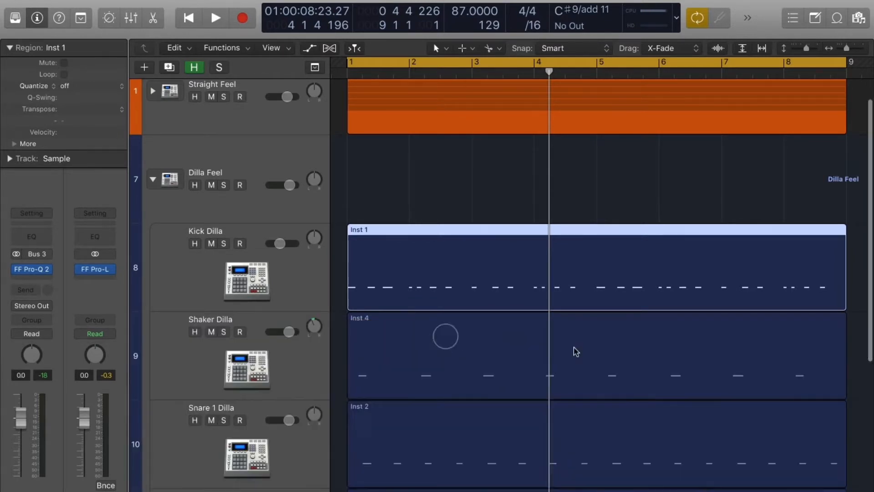
Step: Zoom out the arrangement until all Dilla Feel tracks and the Sample track fit, and deselect the kick region
key(super+Left)
key(super+Left)
key(super+Left)
key(super+Up)
key(super+Up)
key(super+Up)
key(super+Up)
click(798, 284)
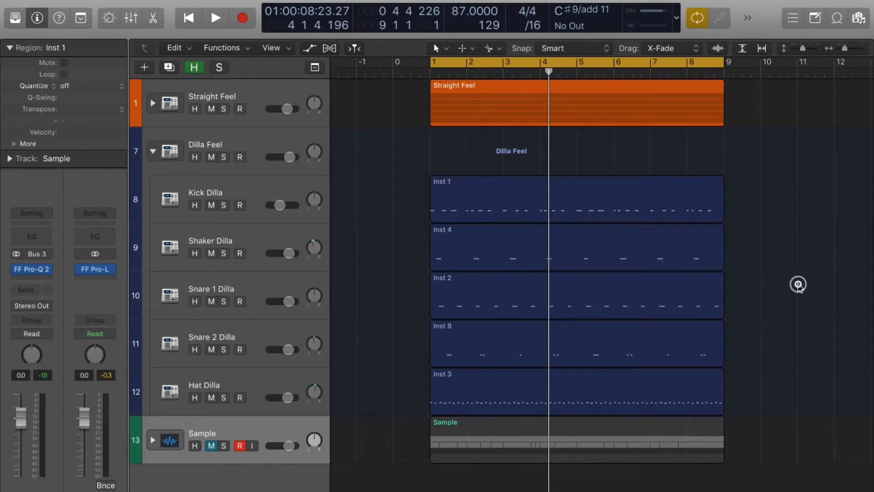
Step: Select the Kick Dilla, Hat Dilla and Sample regions in turn, and clear the selection
click(442, 203)
click(465, 391)
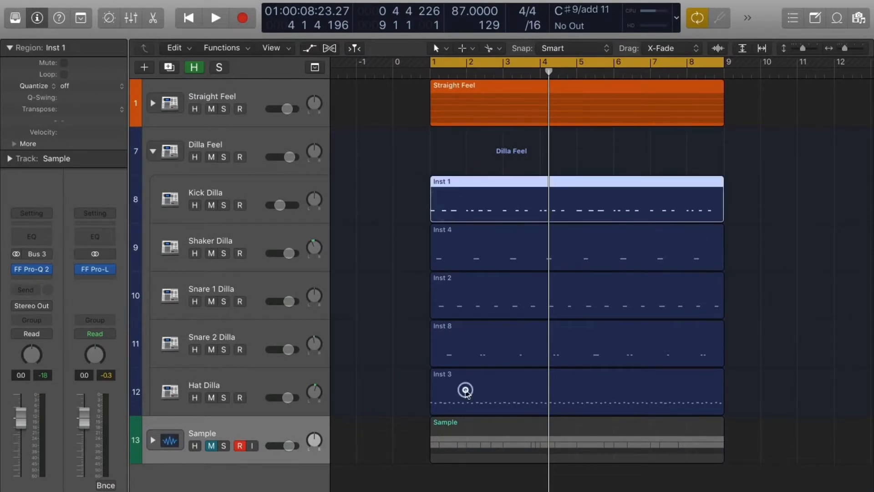
click(459, 469)
click(462, 453)
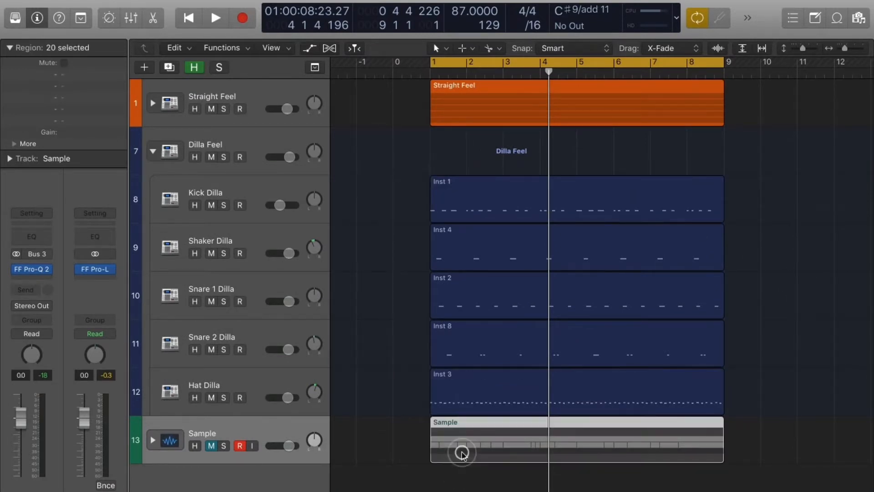
click(365, 361)
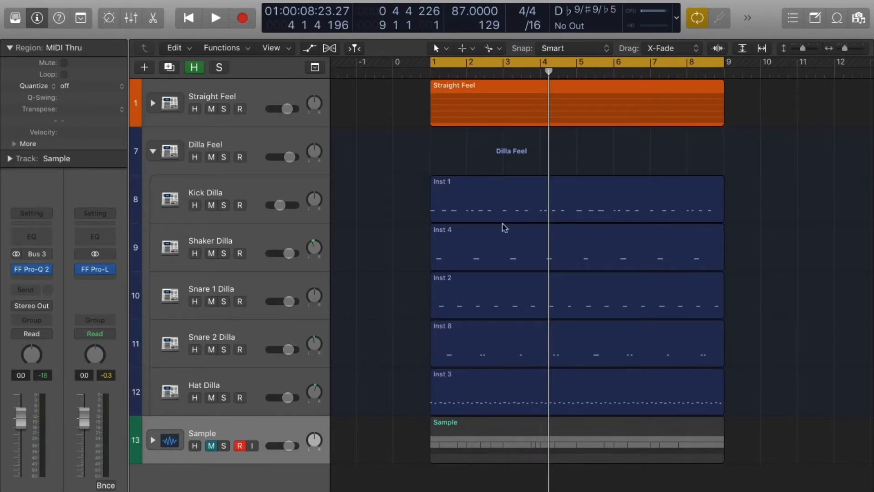
Step: Open the Kick Dilla region in the Piano Roll, examine its notes around bar 4, and close the editor
click(524, 209)
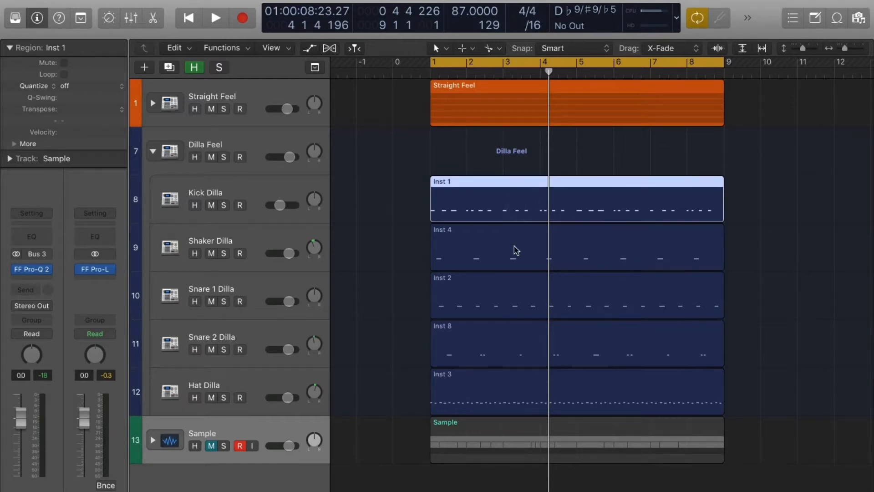
double_click(502, 197)
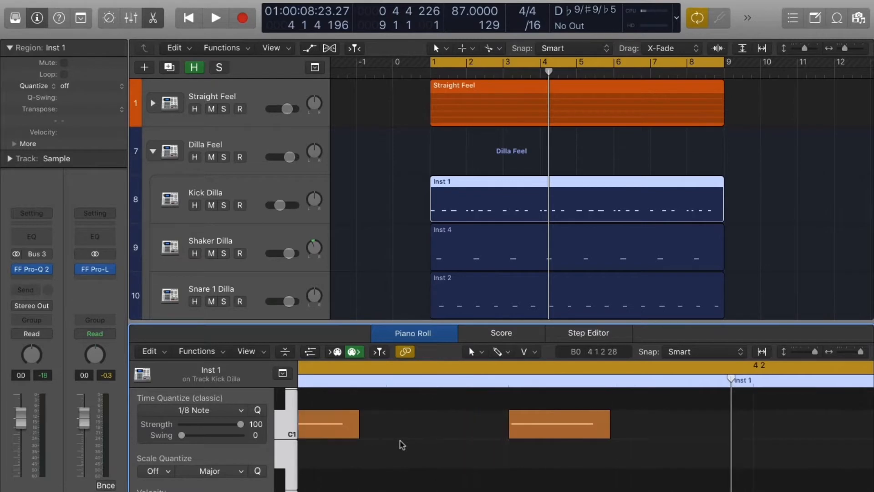
scroll(402, 445, right, 5)
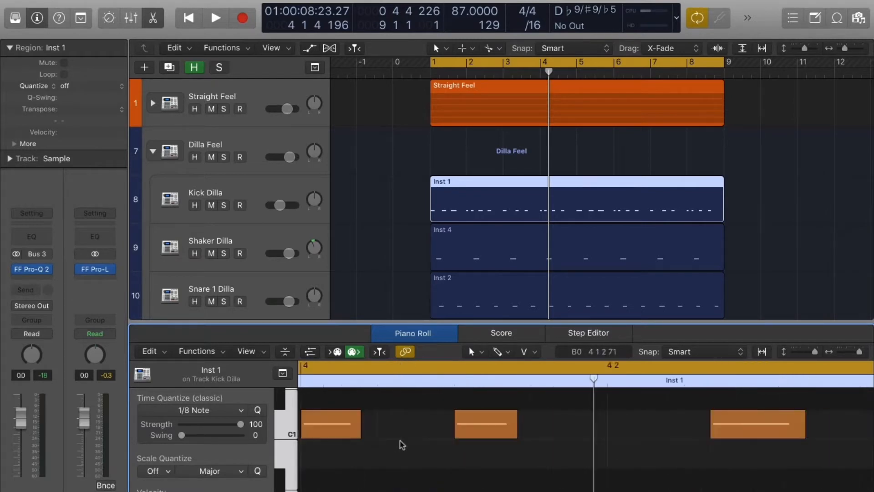
scroll(399, 446, down, 5)
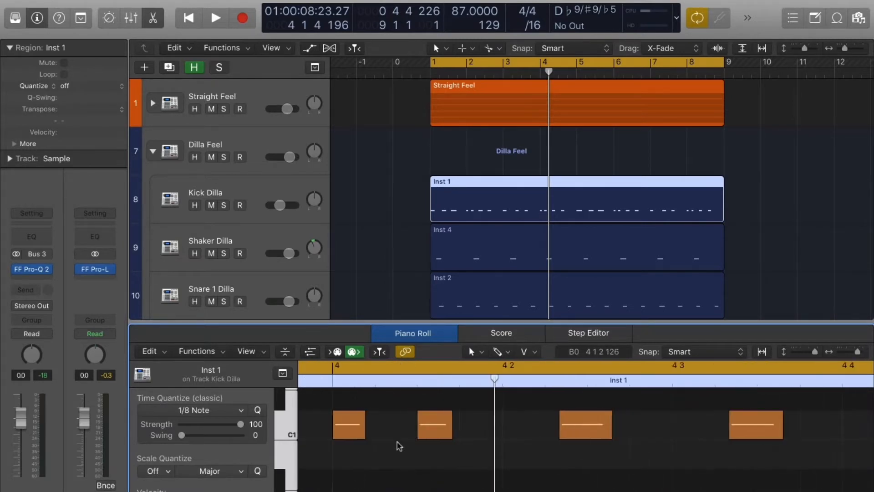
click(427, 333)
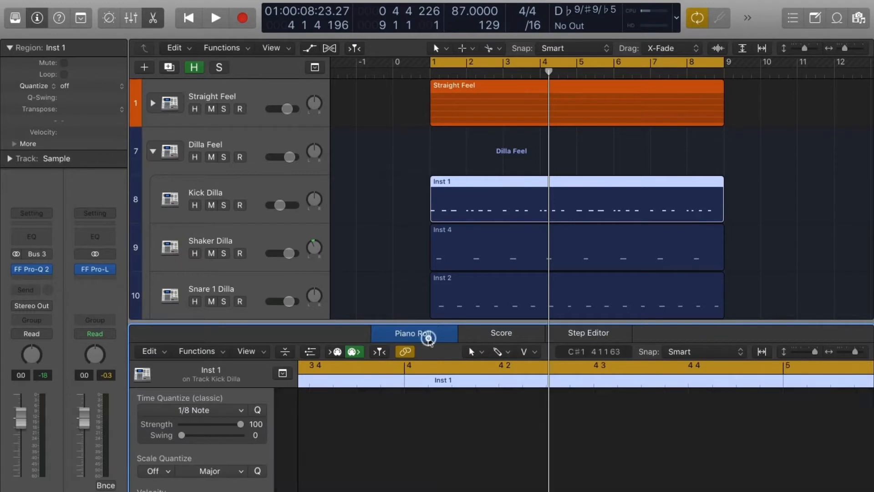
Step: Zoom the arrangement out horizontally and collapse the Dilla Feel track stack
scroll(428, 342, down, 6)
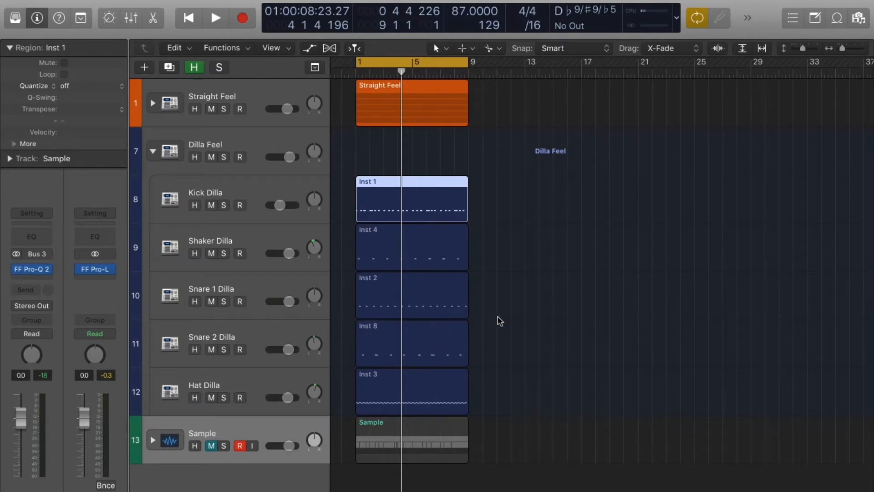
scroll(499, 318, up, 2)
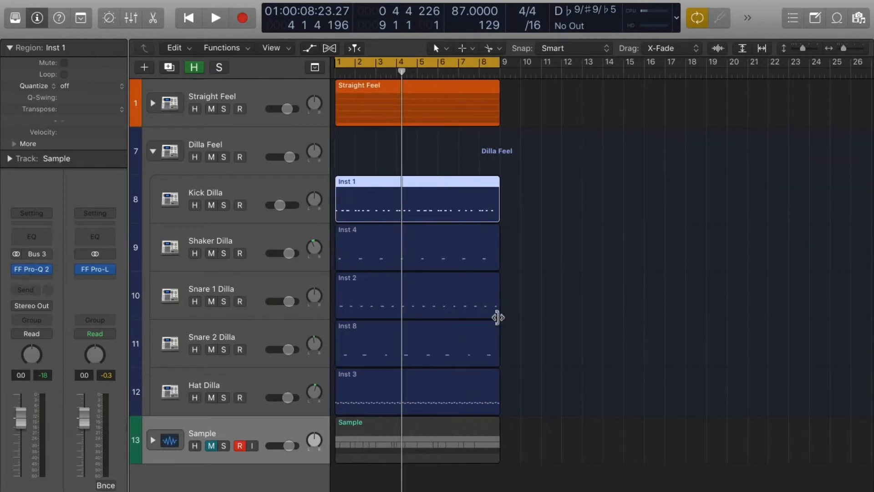
scroll(498, 317, left, 3)
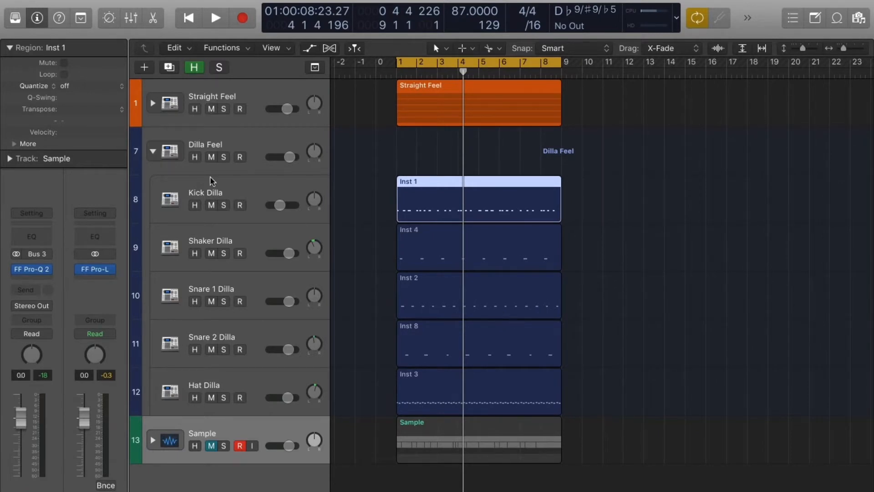
click(155, 151)
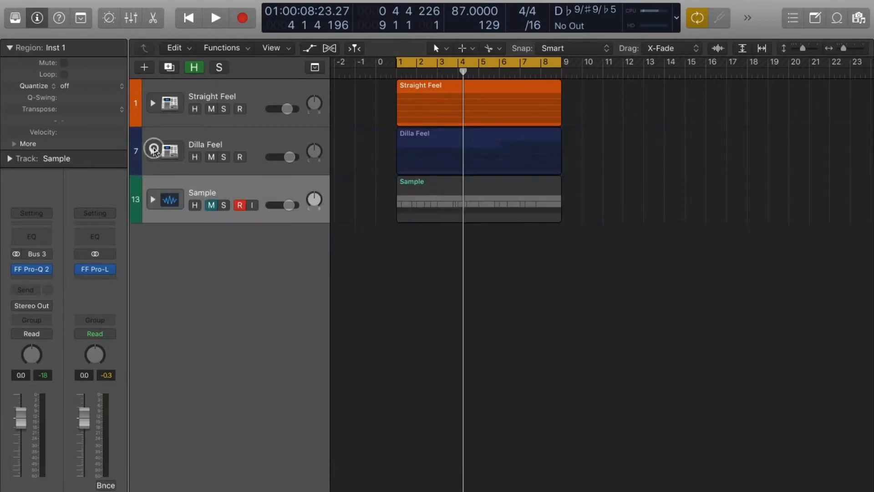
Step: Compare the grooves by playing the Straight Feel stack soloed and the Dilla Feel stack soloed, and clear the solo
click(221, 109)
key(space)
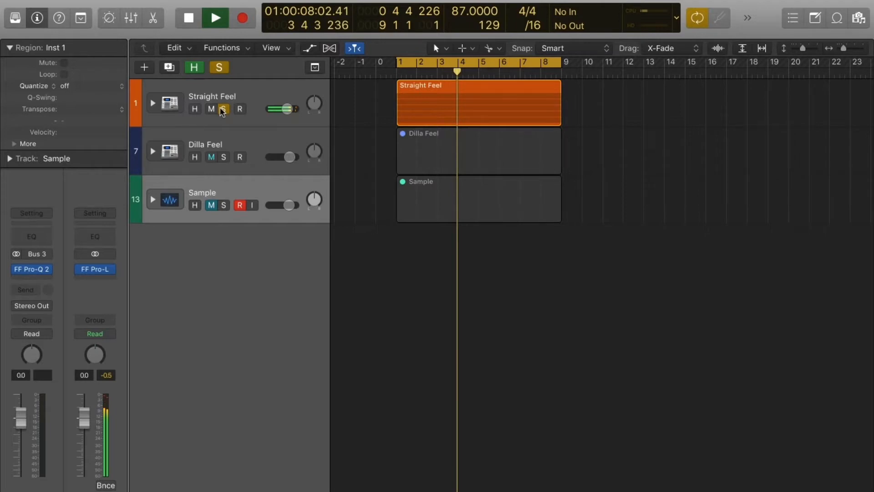
click(224, 157)
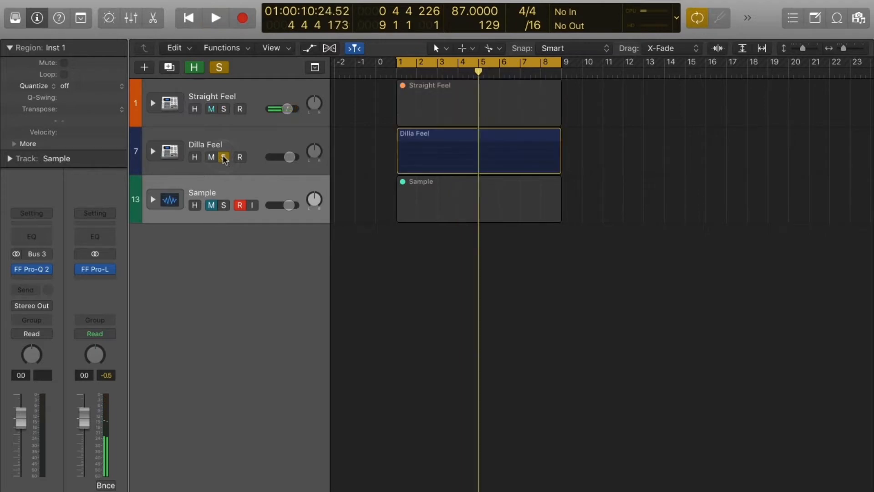
key(space)
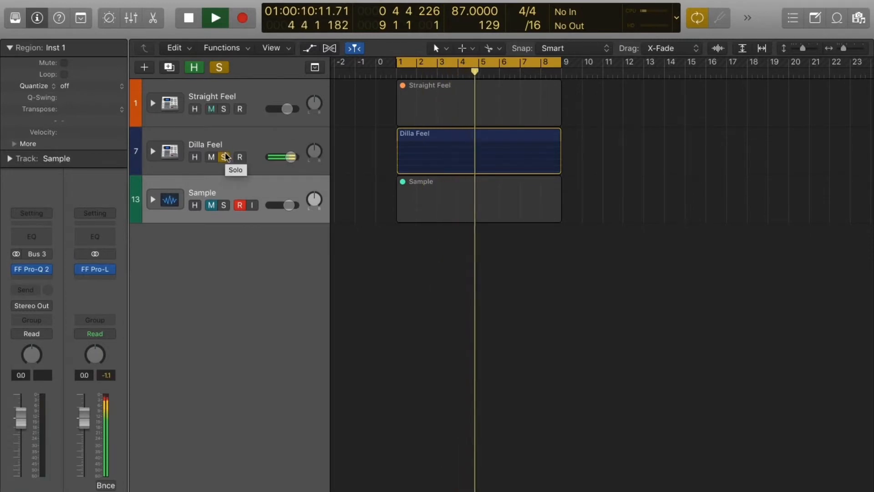
key(space)
click(225, 157)
Step: Expand the Dilla Feel track stack and open the Kick Dilla region in the Piano Roll
click(153, 151)
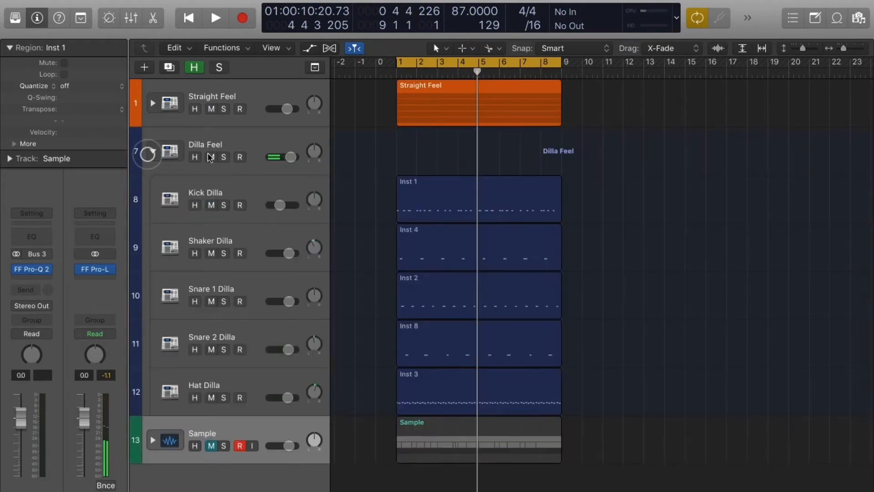
scroll(474, 283, up, 5)
double_click(459, 197)
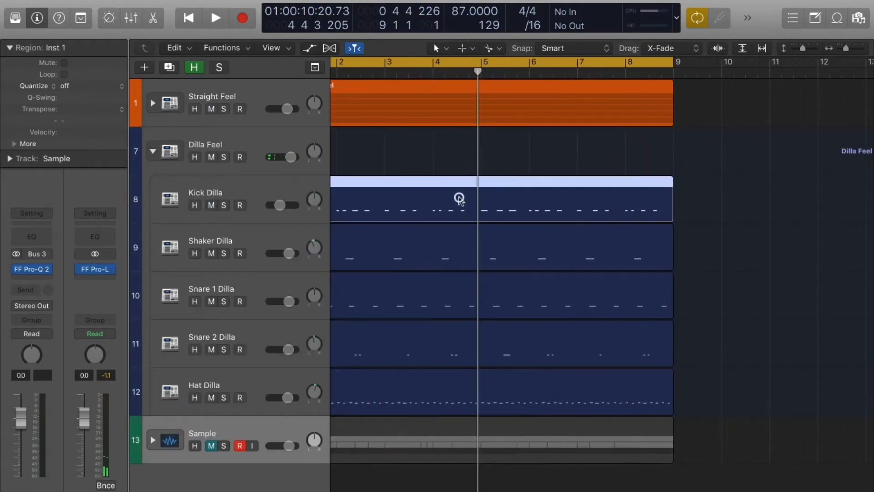
Step: Select all the Kick Dilla notes and time-quantize them to 1/16 Swing E
click(195, 410)
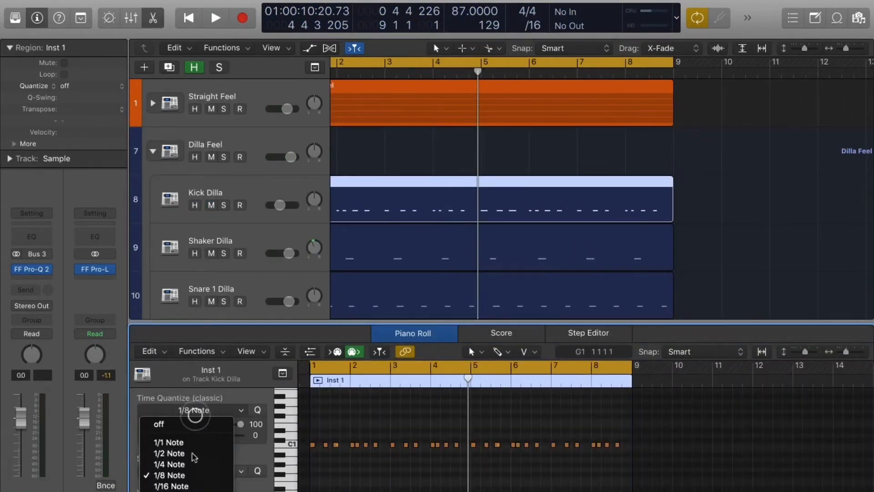
click(636, 486)
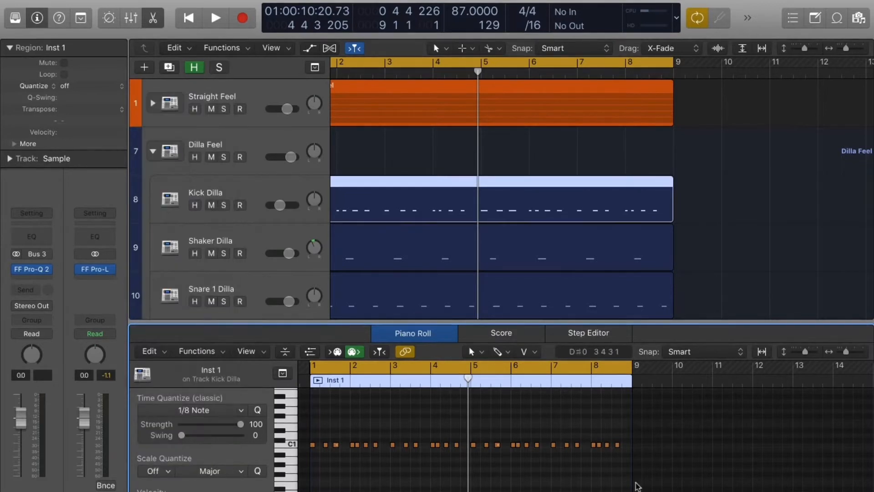
drag(664, 486, 303, 392)
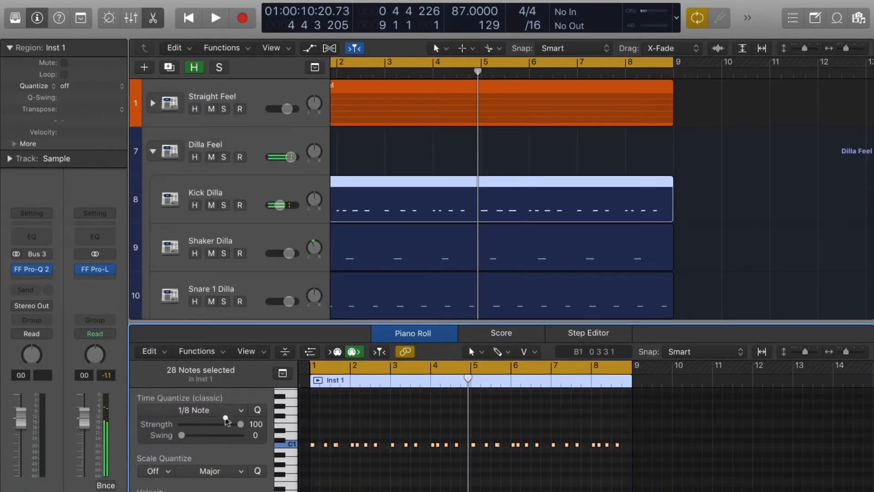
click(225, 412)
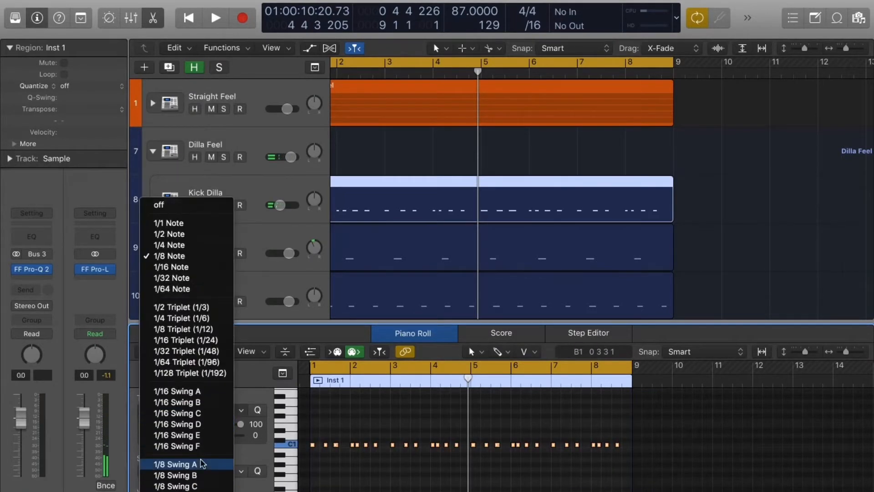
click(207, 437)
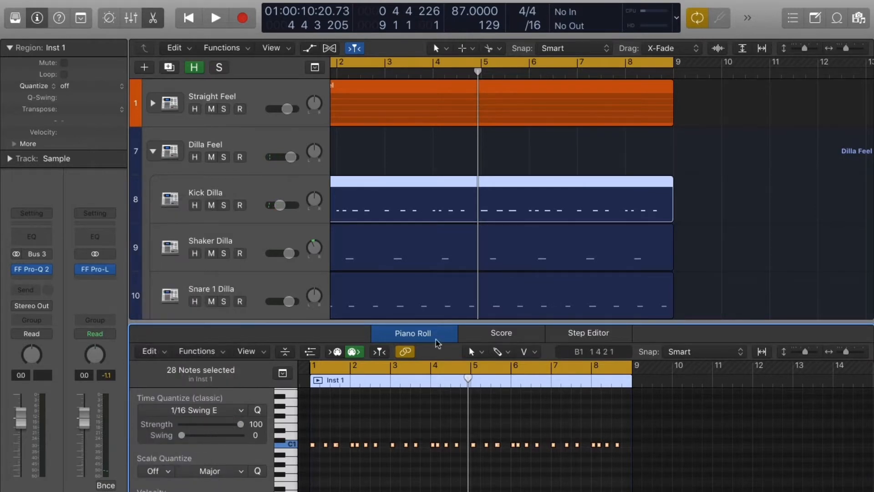
click(208, 410)
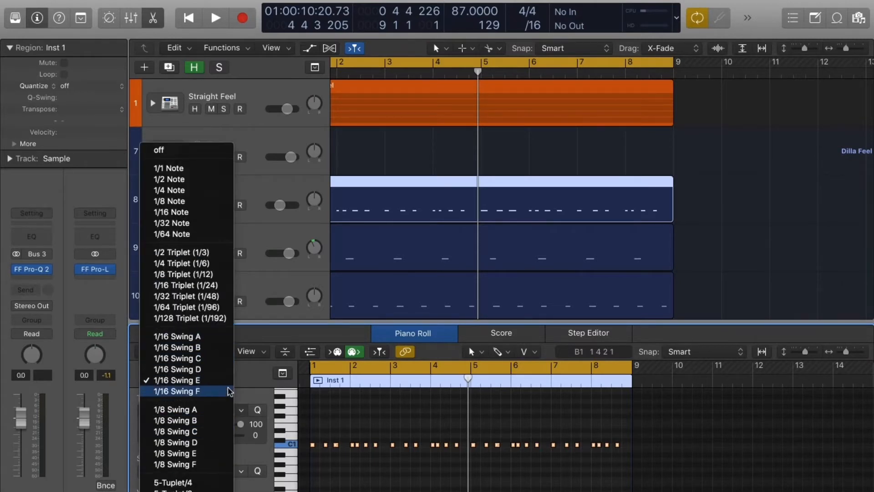
click(367, 416)
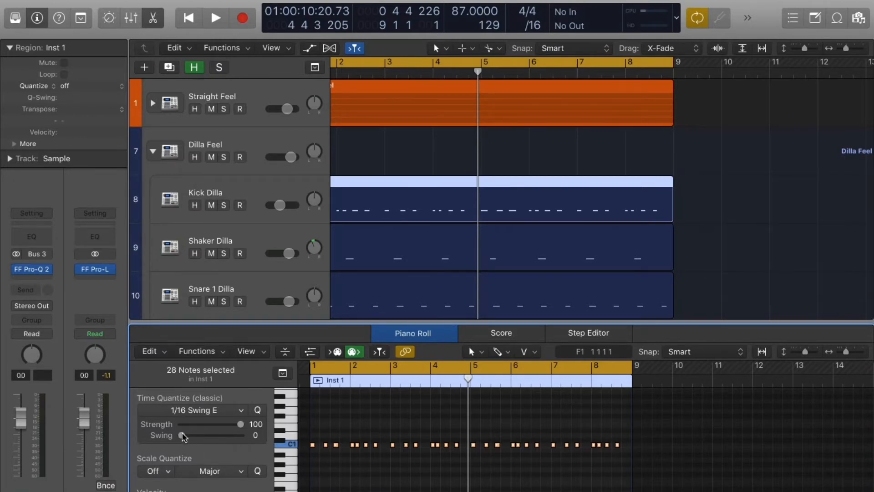
drag(182, 434, 164, 446)
Step: Open the Shaker Dilla region in the Piano Roll, quantize its notes to 1/16 Swing B, and close the editor
scroll(475, 250, left, 3)
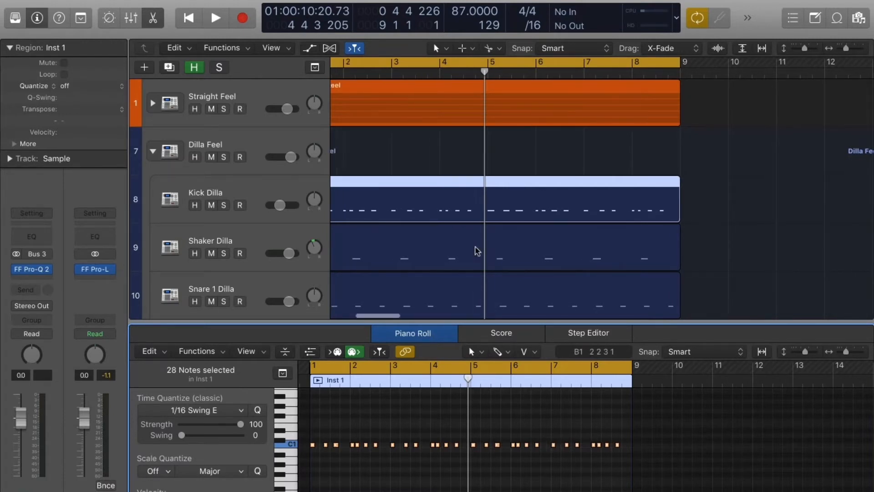
key(p)
double_click(456, 241)
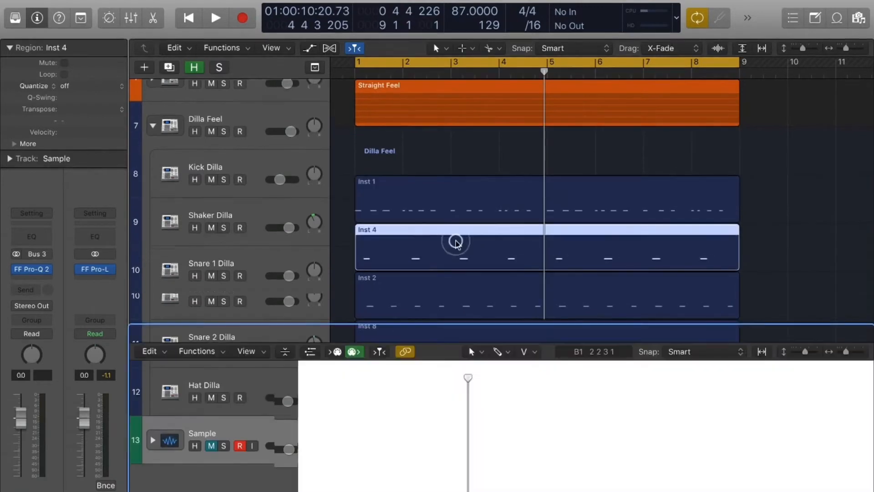
scroll(710, 477, left, 3)
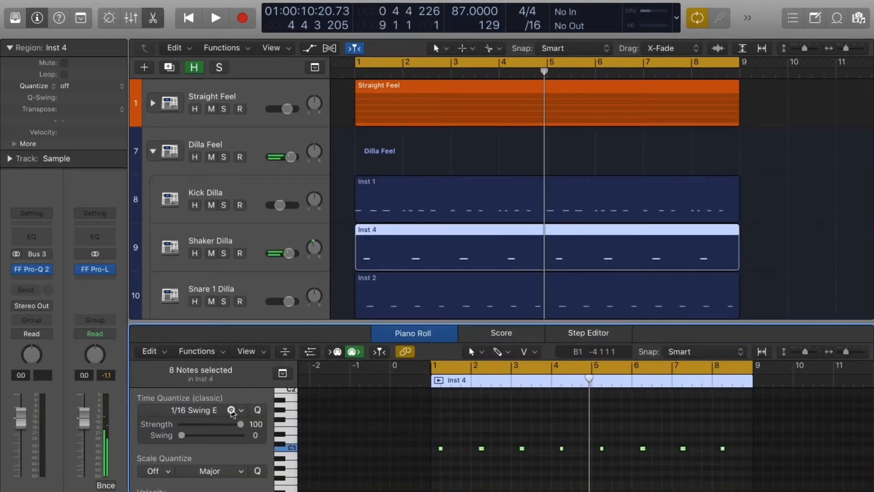
click(230, 410)
scroll(210, 469, down, 5)
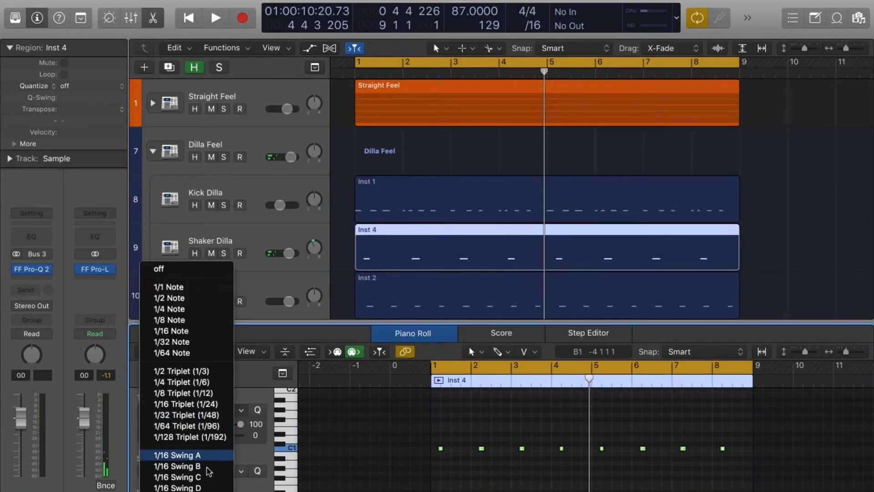
click(208, 469)
click(434, 341)
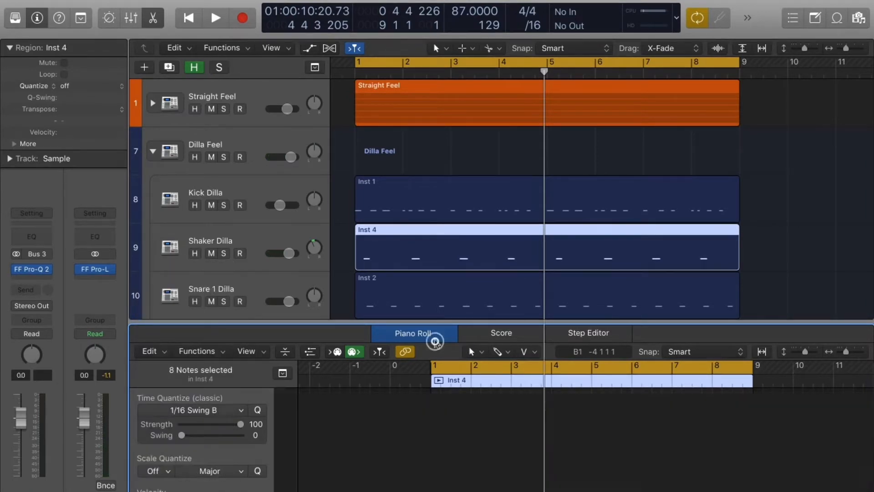
Step: Solo the Kick Dilla and Shaker Dilla tracks and play them together, then stop playback
click(224, 205)
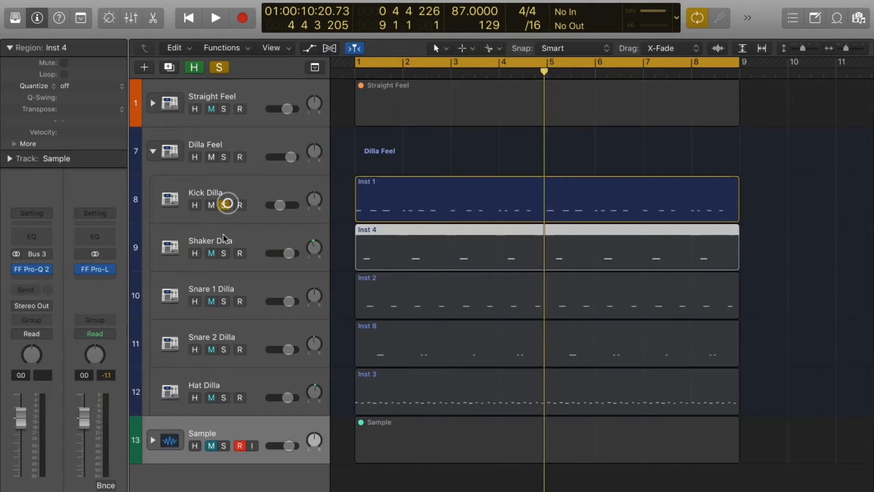
click(223, 254)
key(space)
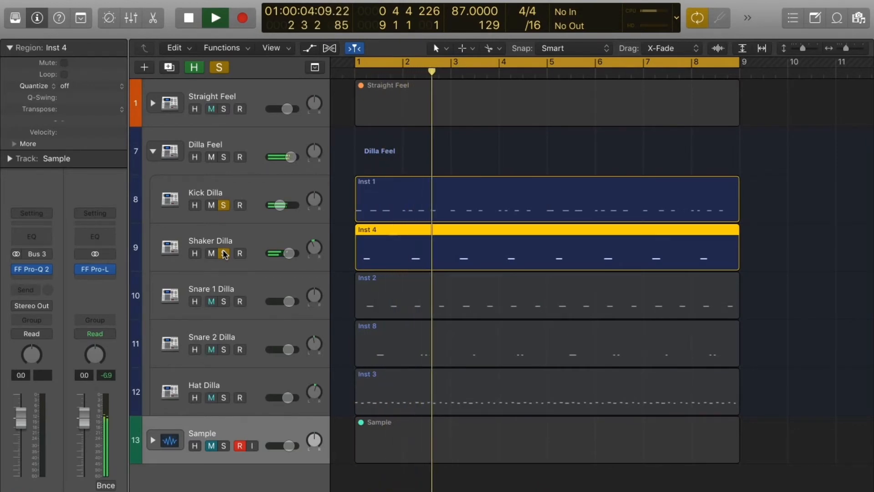
key(space)
Step: Solo Snare 1 Dilla along with the kick and shaker, and open its region in the Piano Roll
alt+click(223, 206)
drag(224, 205, 219, 308)
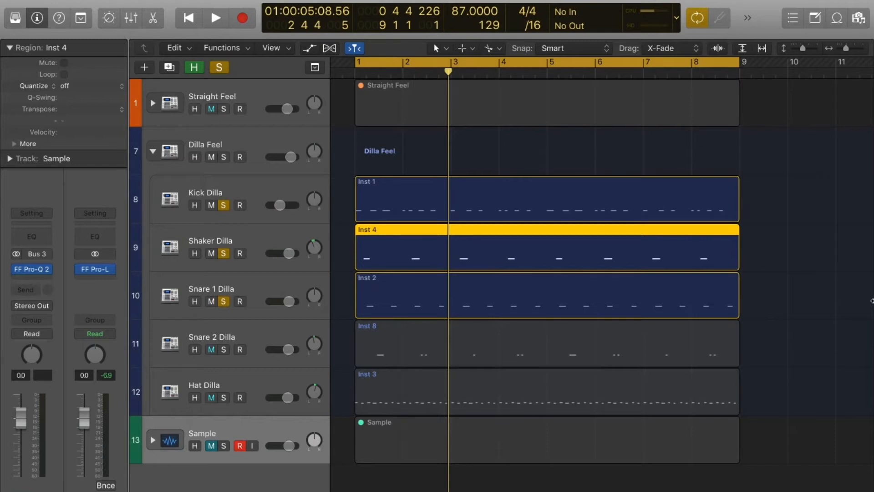
click(761, 306)
click(691, 300)
double_click(691, 300)
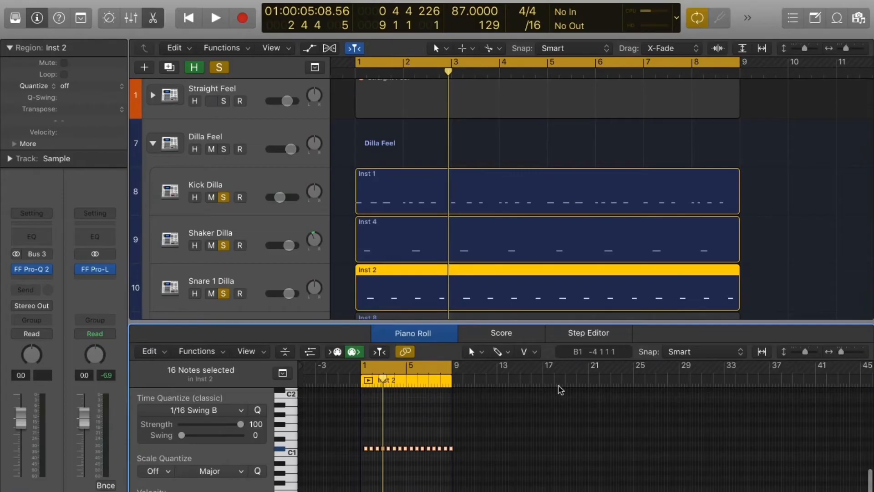
Step: Time-quantize all the Snare 1 Dilla notes to 1/4 Note at full strength
key(super+Right)
key(super+Right)
key(super+Right)
key(super+Right)
key(super+Right)
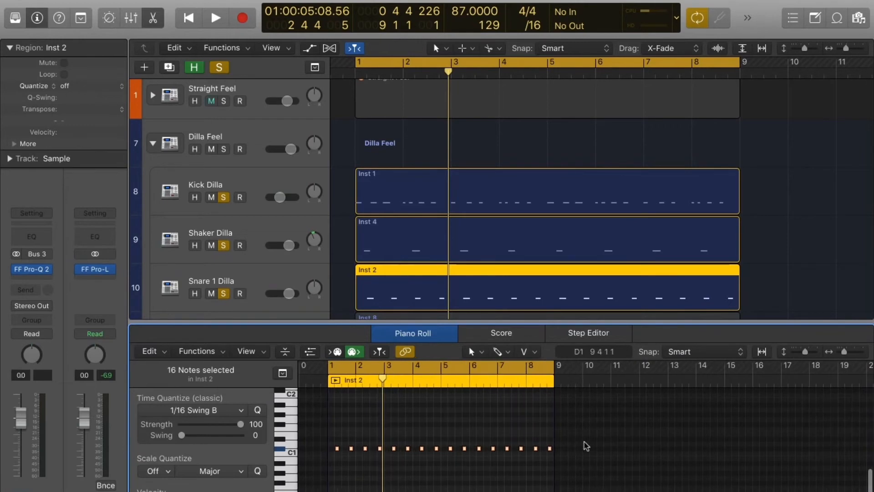
drag(239, 431, 239, 430)
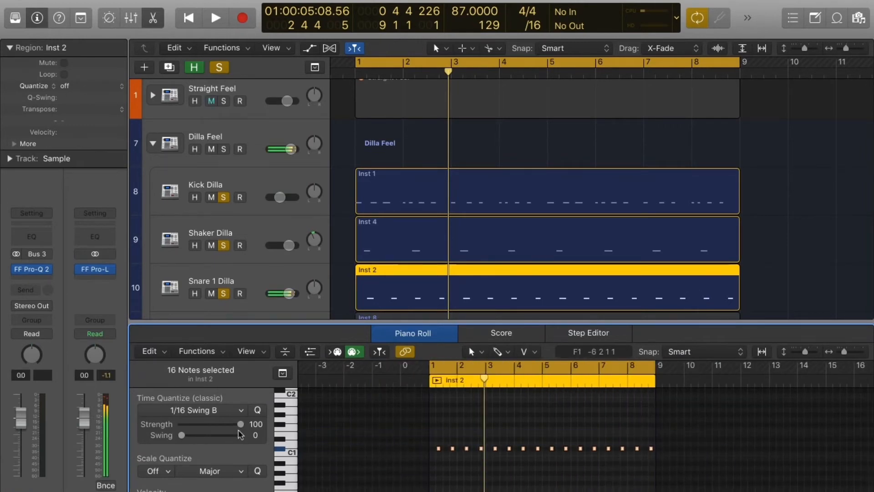
scroll(482, 441, right, 2)
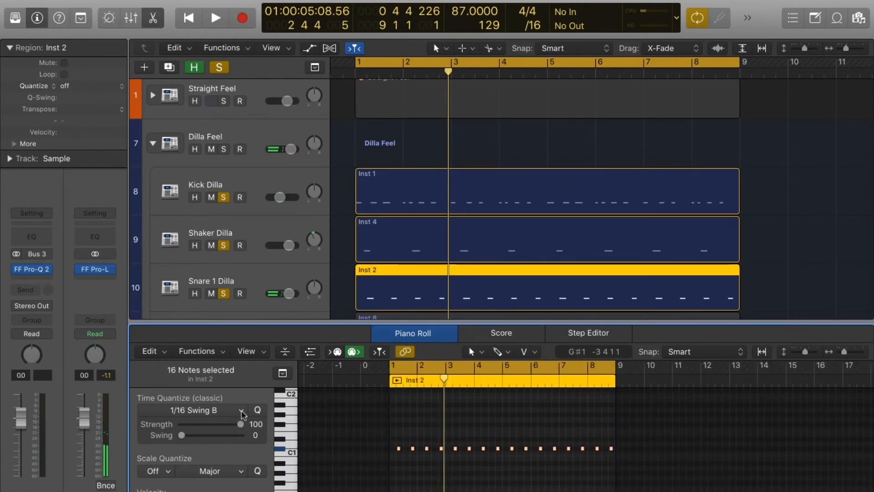
click(242, 412)
scroll(215, 437, down, 2)
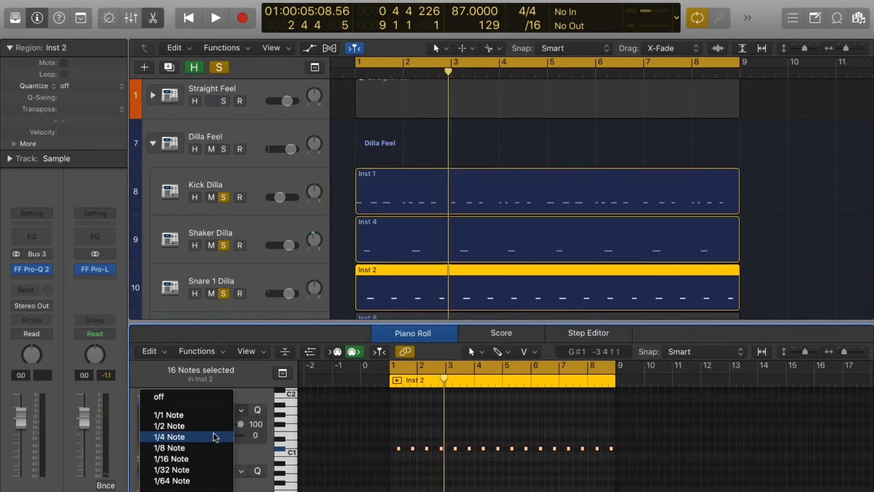
scroll(215, 437, down, 3)
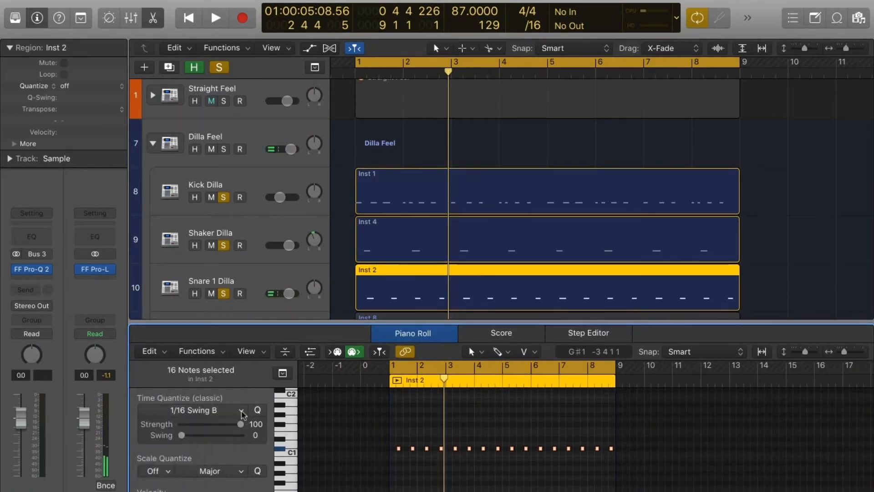
click(242, 411)
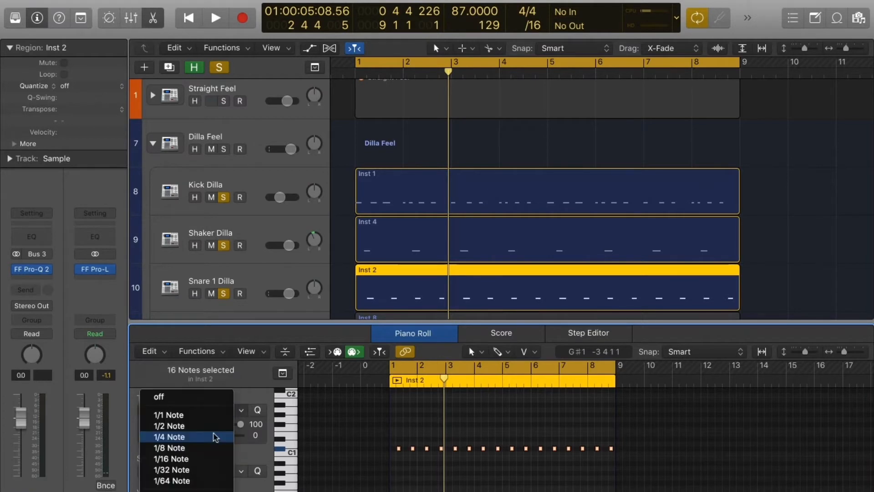
click(214, 435)
Step: Delay all the selected snare notes together in the event float so the first note's position is 1 2 1 30, and close the float
key(super+Right)
key(super+Right)
key(super+Right)
key(super+Right)
key(super+Right)
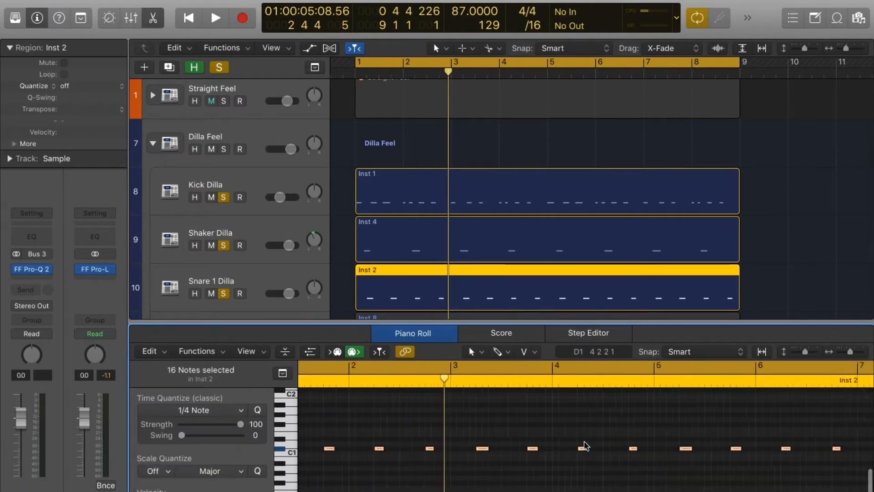
click(572, 449)
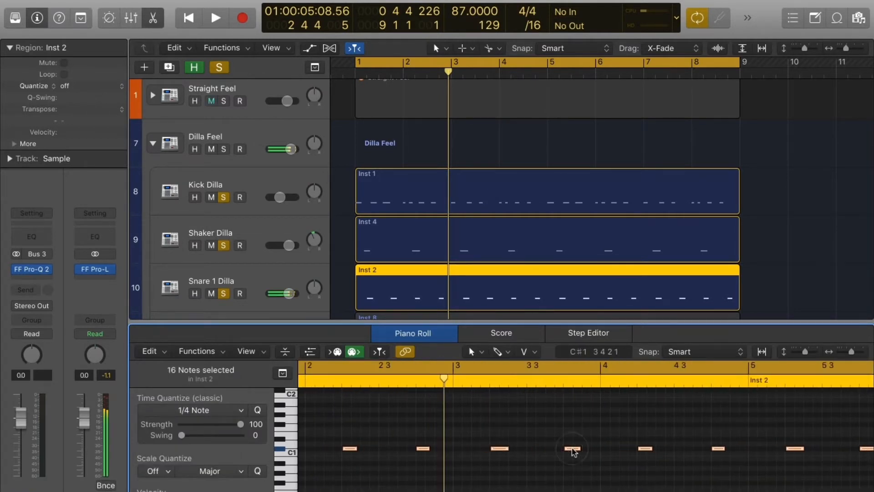
double_click(573, 449)
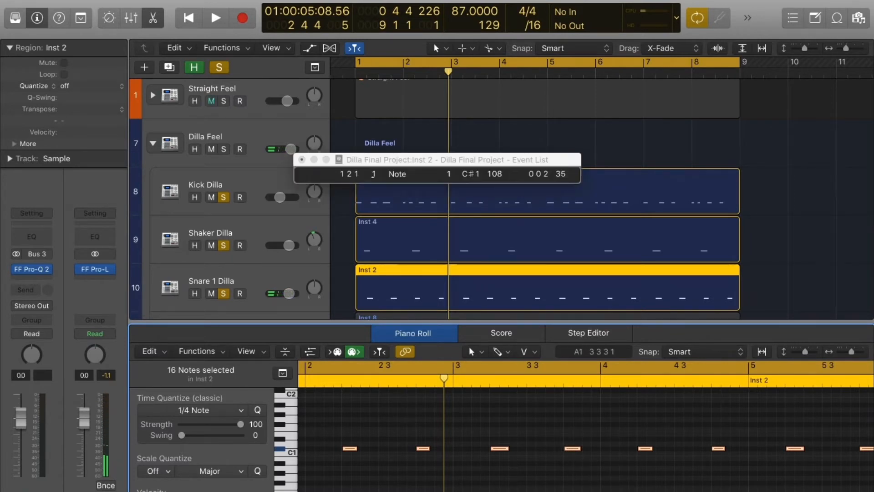
drag(373, 174, 352, 122)
click(301, 159)
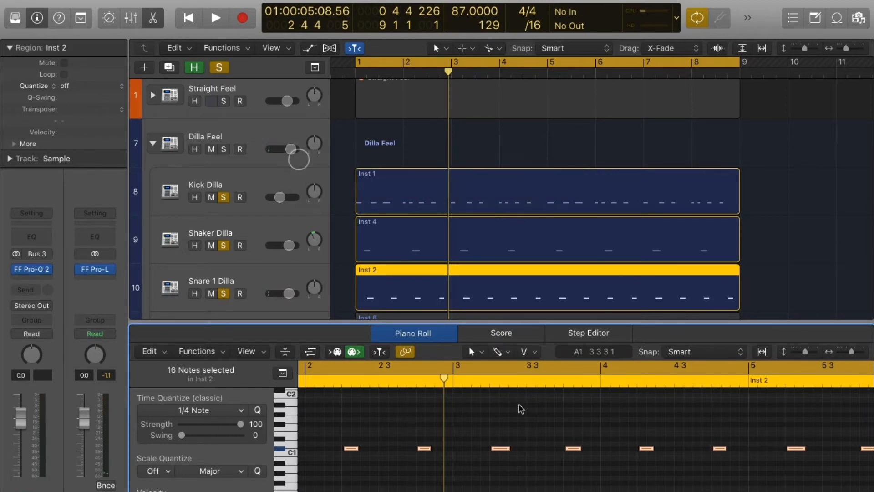
key(alt+e)
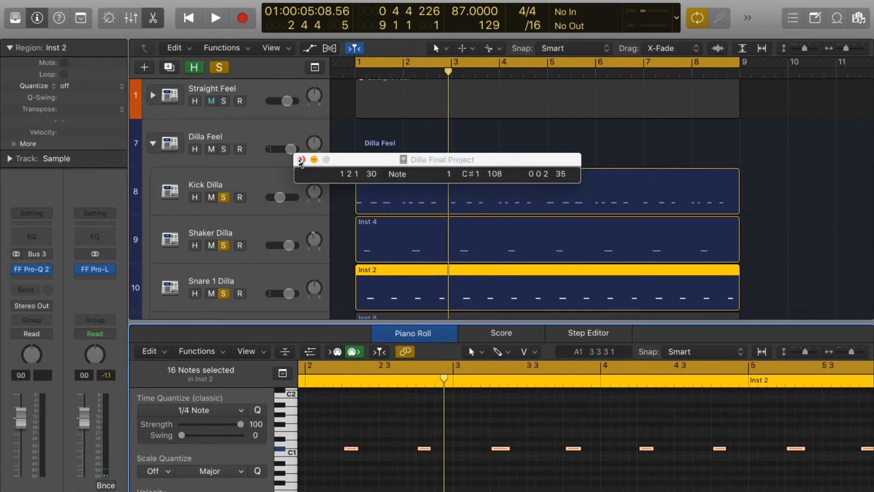
click(301, 159)
Step: Examine how the snare notes in bars 3 and 4 sit against the beat lines in the Piano Roll
key(super+Left)
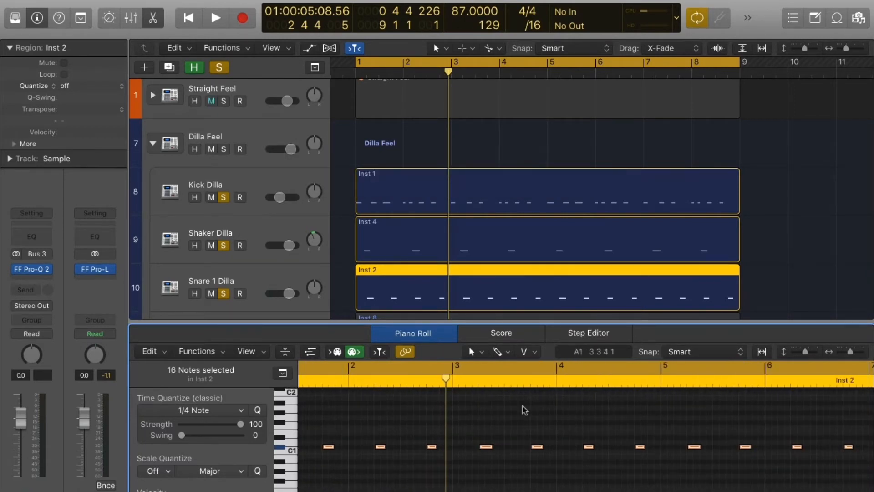
key(super+Left)
key(super+Left)
key(super+Left)
key(super+Left)
key(super+Right)
key(super+Right)
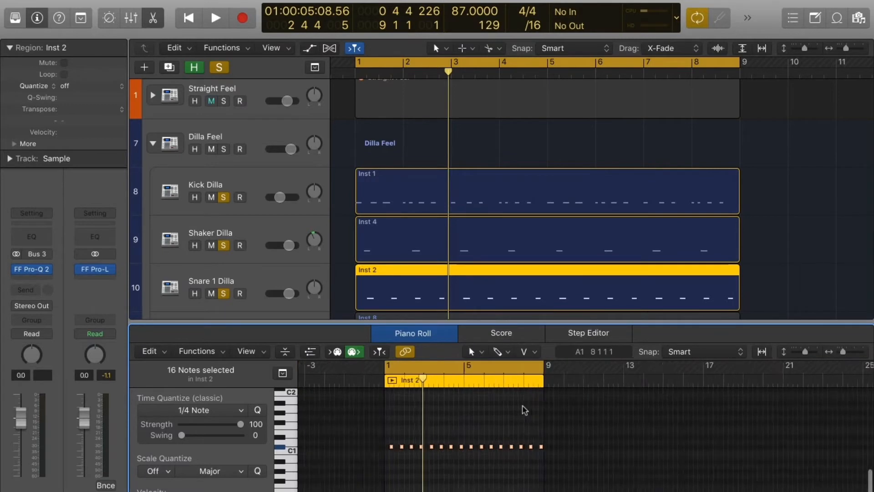
key(super+Right)
key(super+Right)
key(super+Right)
key(super+Right)
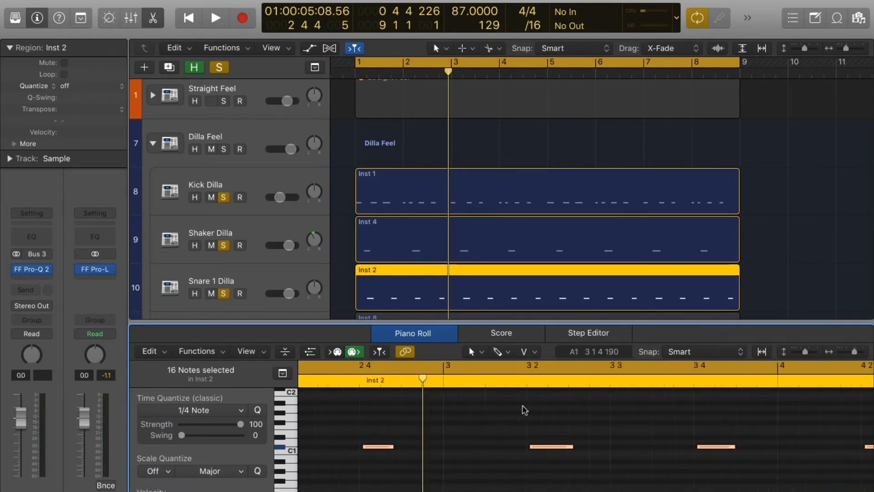
key(super+Right)
key(super+Right)
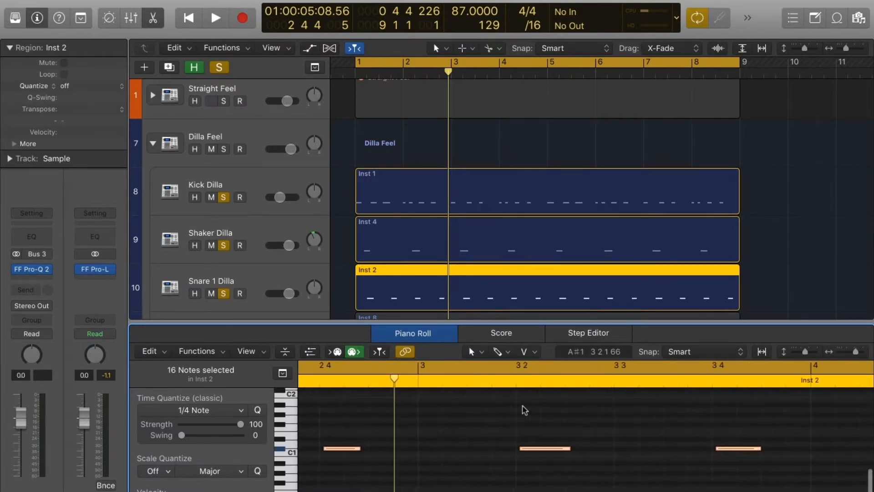
scroll(524, 409, right, 10)
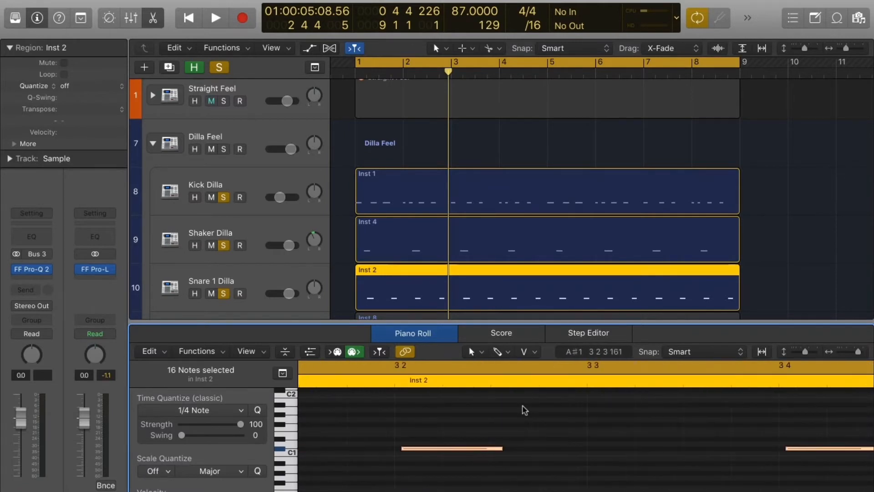
scroll(524, 410, right, 10)
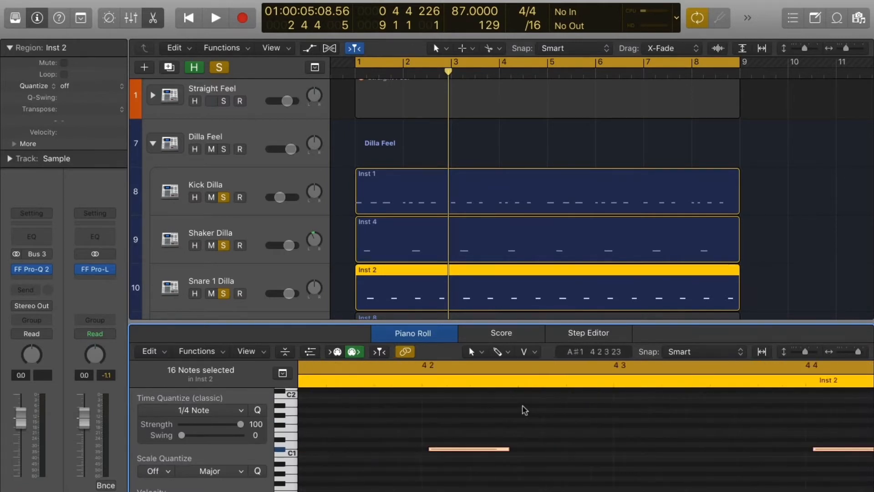
Step: Close the Piano Roll of the Snare 1 Dilla region and solo Hat Dilla along with the kick, shaker and snare
key(super+Left)
key(super+Left)
key(super+Left)
key(super+Left)
key(super+Left)
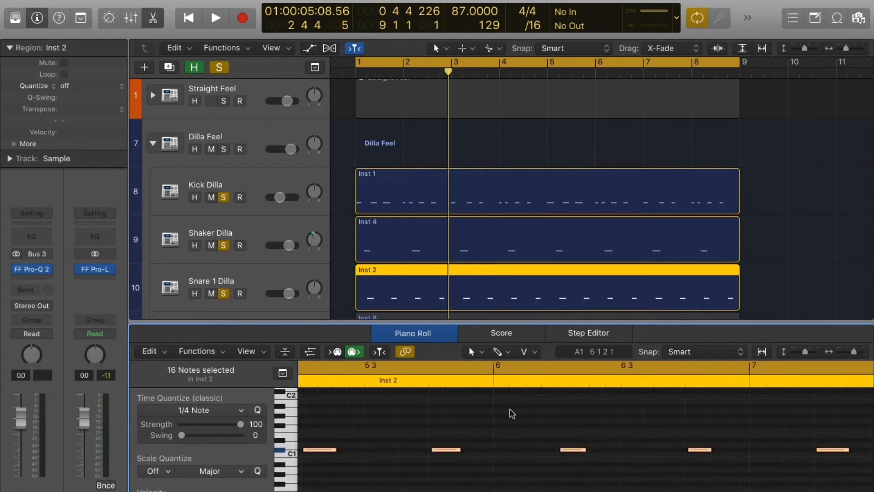
scroll(497, 412, left, 5)
click(495, 407)
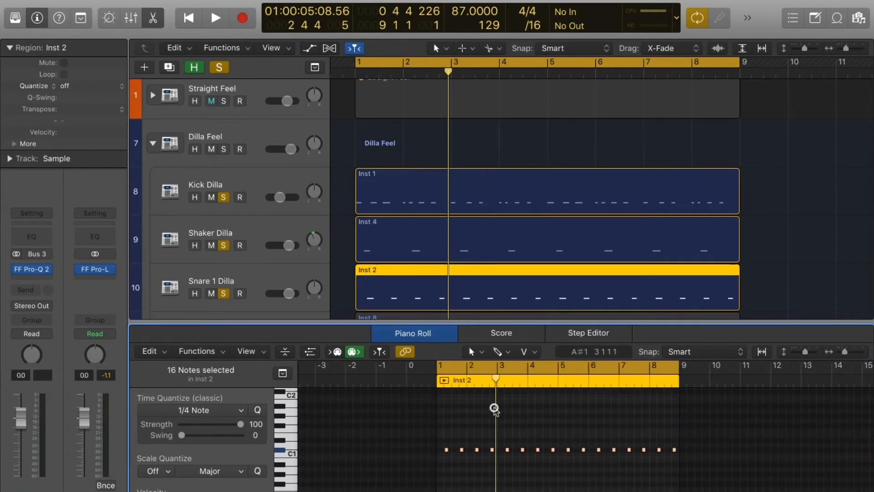
click(396, 334)
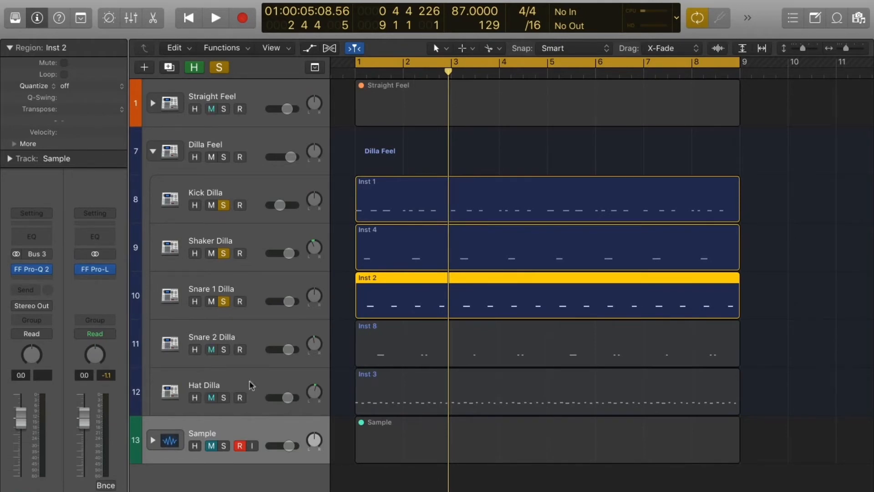
click(223, 397)
Step: Open the Hat Dilla region in the Piano Roll, time-quantize all its notes to 1/8 Swing B and play the result
drag(802, 55, 802, 51)
drag(742, 464, 417, 404)
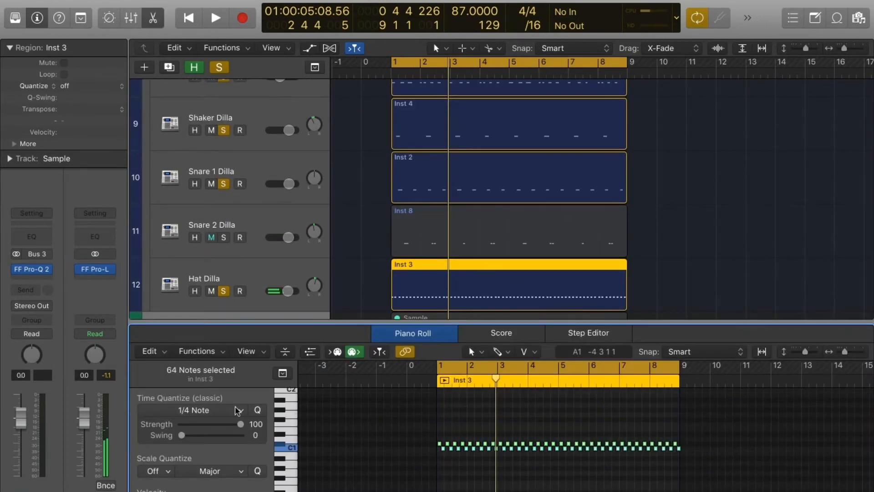
click(238, 410)
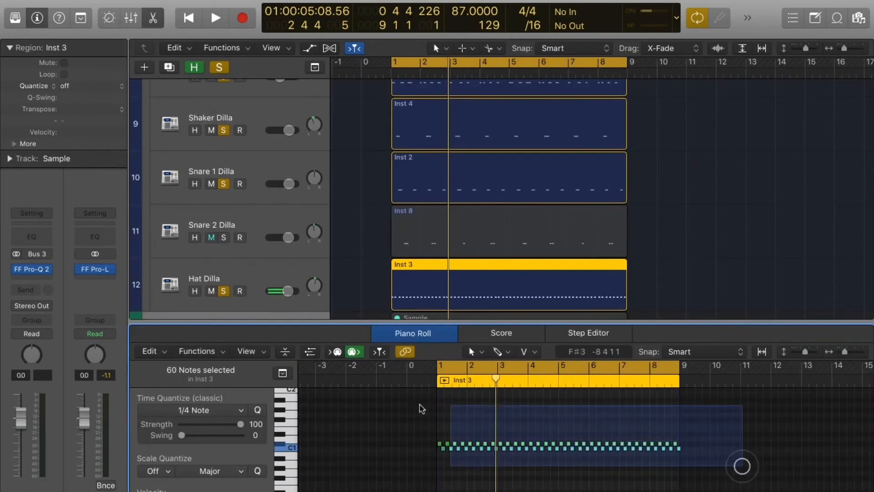
drag(420, 406, 418, 405)
click(238, 411)
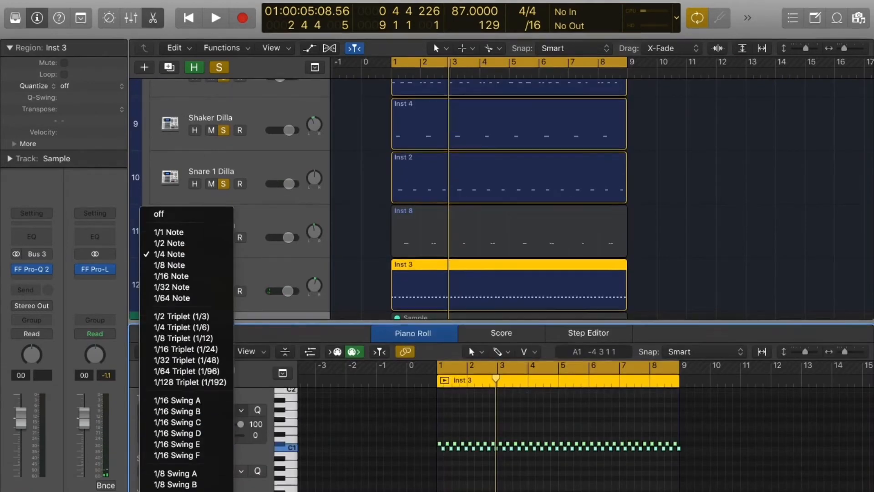
click(205, 454)
key(space)
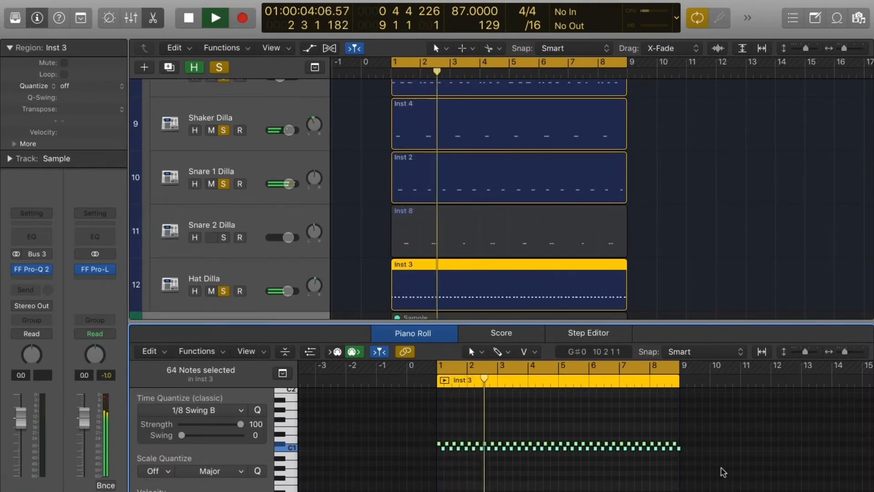
key(space)
Step: Select only the C#1 hat notes and delay them together in the event float so the first note's position is 1 1 1 65
drag(722, 469, 374, 381)
key(super+Right)
key(super+Right)
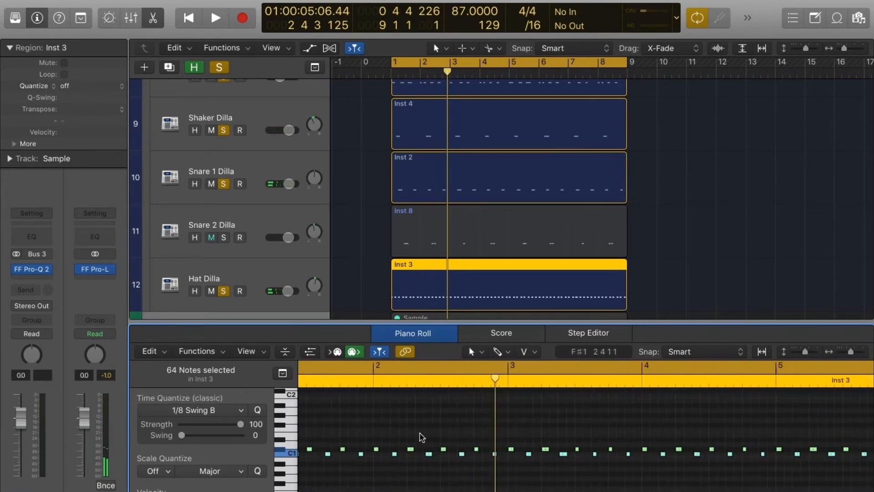
click(424, 452)
key(super+Left)
key(super+Left)
drag(387, 410, 626, 453)
key(super+Right)
key(super+Right)
key(alt+e)
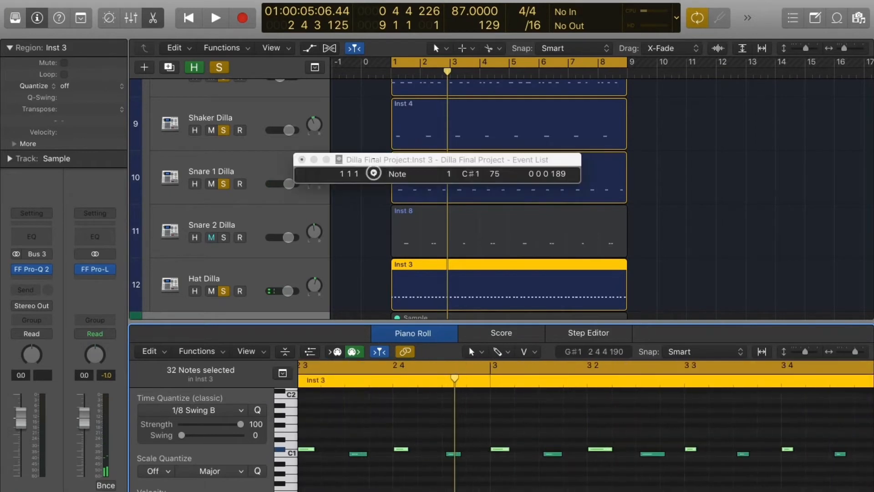
drag(380, 81, 381, 70)
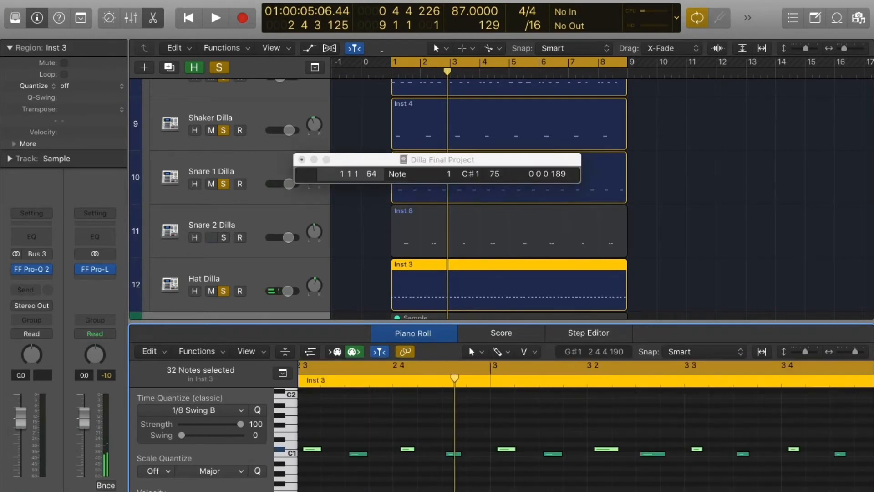
Step: Play back the delayed hats with the other soloed drums, and close the Piano Roll
key(space)
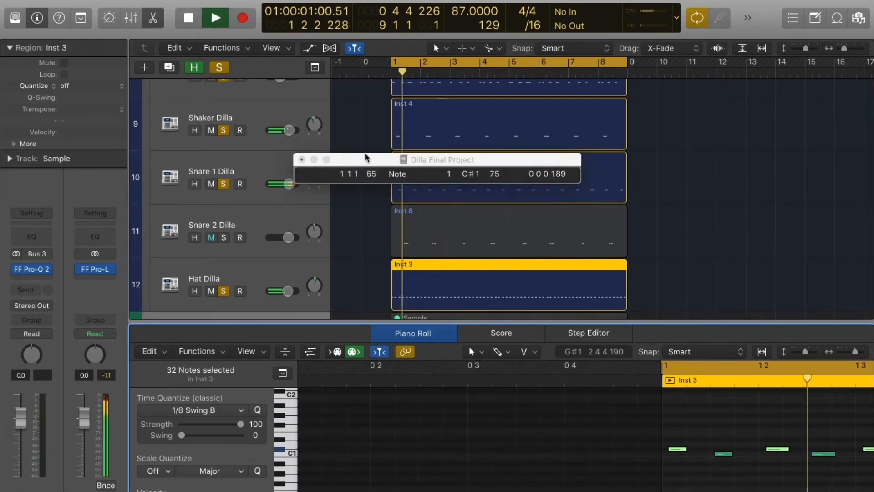
scroll(419, 291, down, 5)
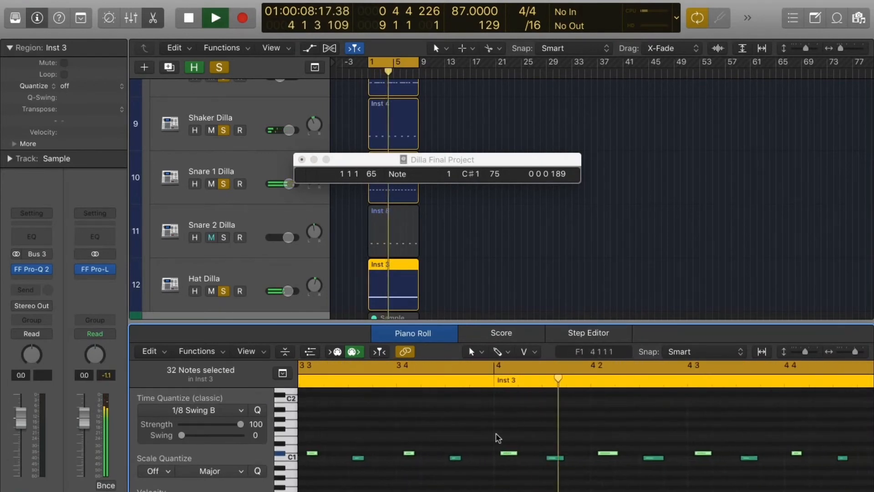
click(432, 337)
key(space)
key(super+Right)
key(super+Right)
key(super+Right)
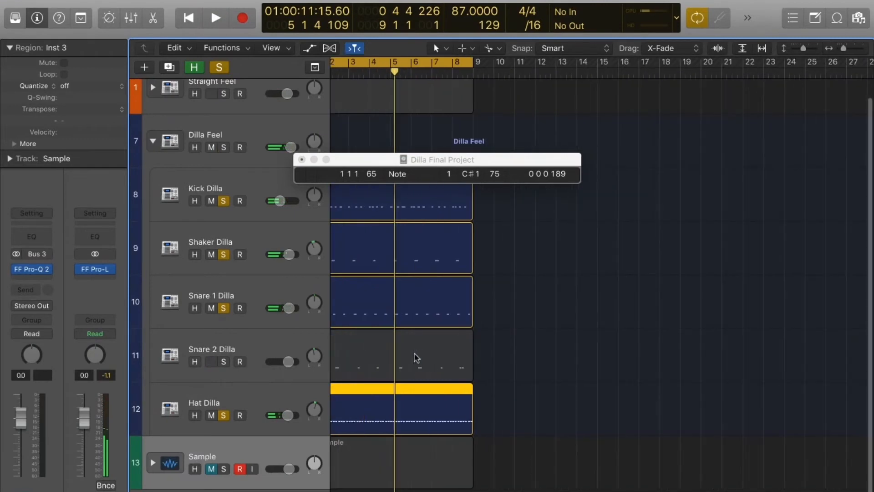
Step: Solo Snare 2 Dilla along with the kick, shaker, Snare 1 and hat tracks
click(221, 416)
click(223, 362)
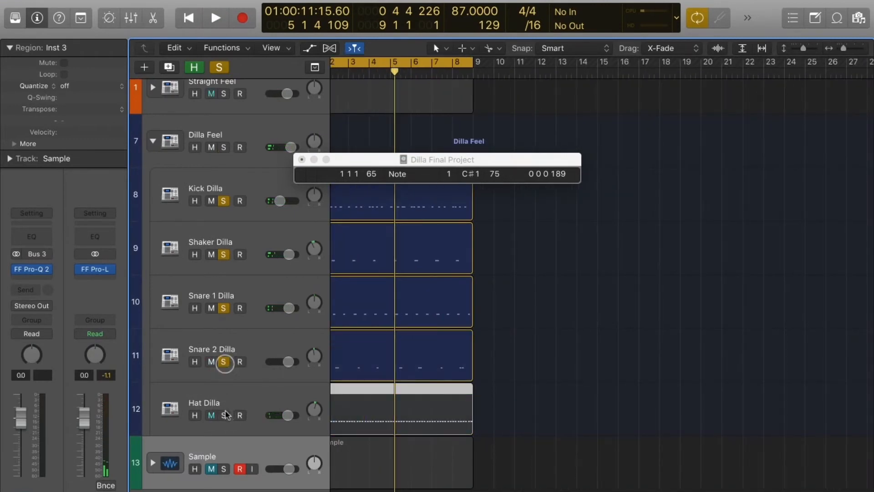
click(224, 413)
Step: Time-quantize the Snare 2 Dilla region's notes to 1/16 Swing F in the Piano Roll, and close the editor and event float
scroll(394, 382, left, 5)
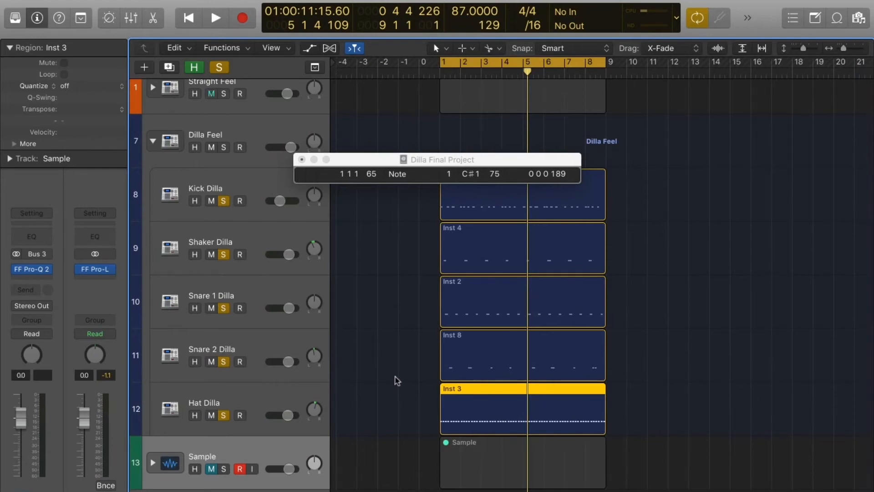
key(super+Right)
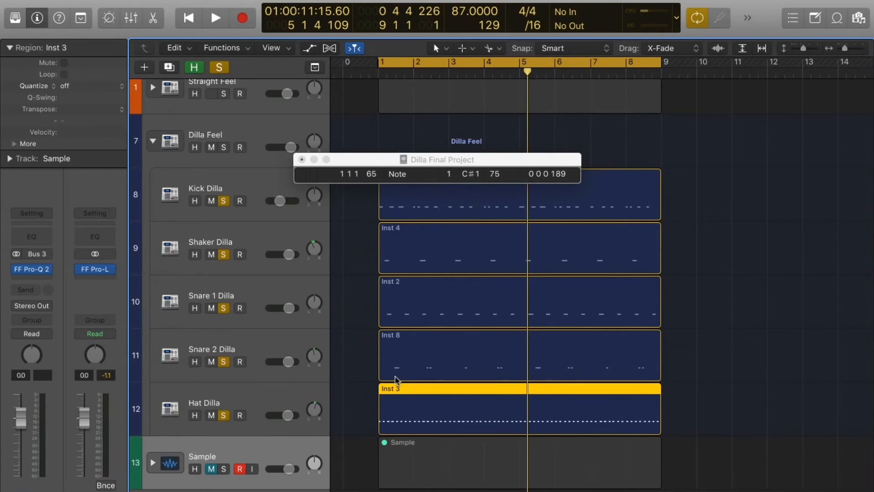
double_click(433, 355)
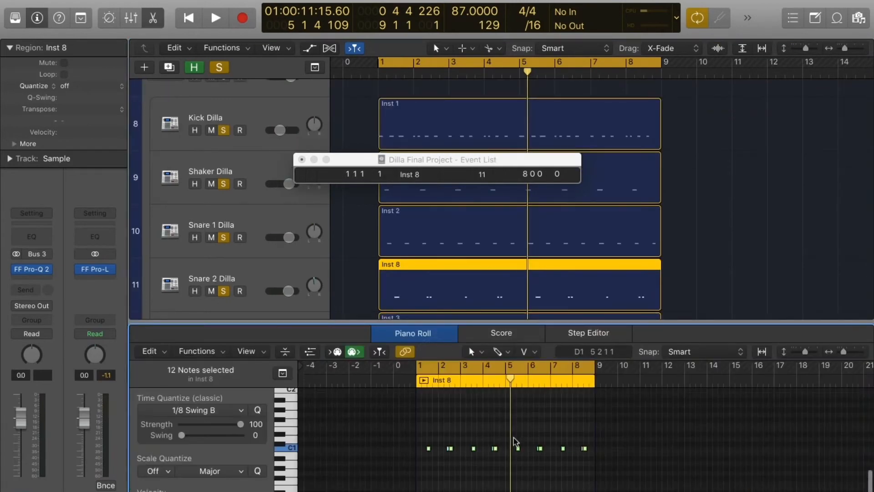
click(202, 410)
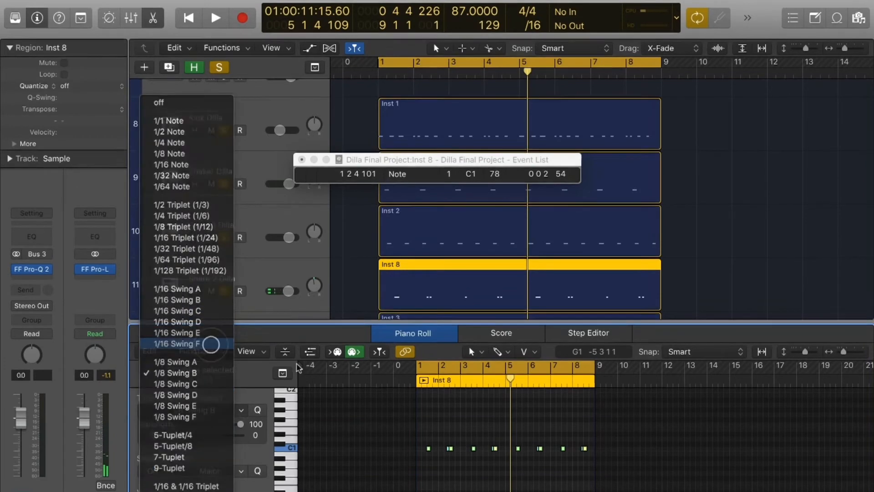
click(209, 340)
click(417, 337)
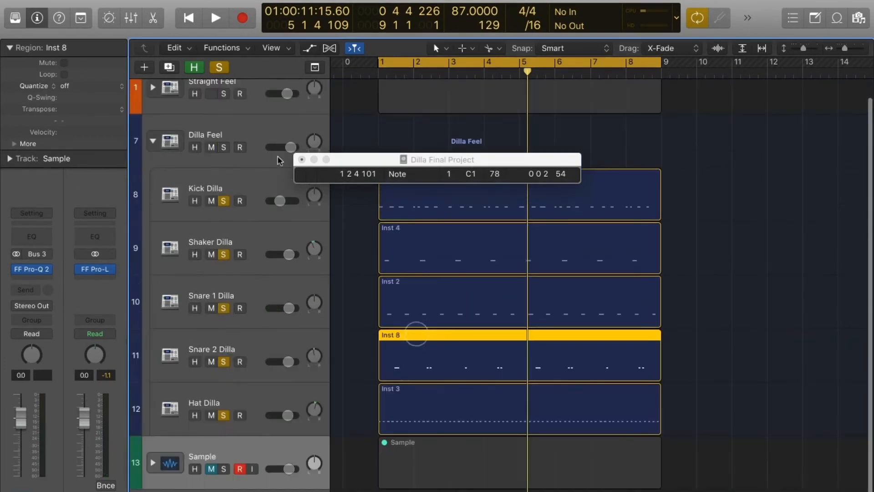
click(301, 160)
Step: Select all five Dilla drum regions, solo the Dilla Feel track stack and play back the full drum pattern
drag(724, 405, 480, 223)
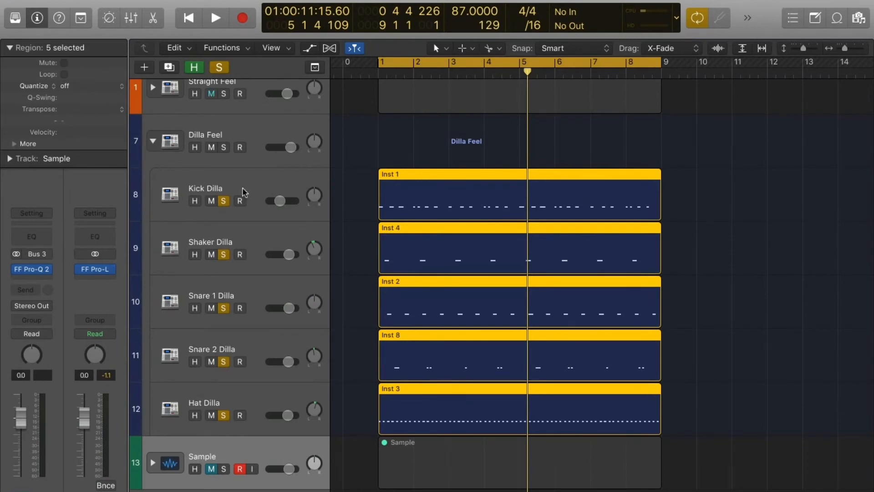
click(224, 149)
key(space)
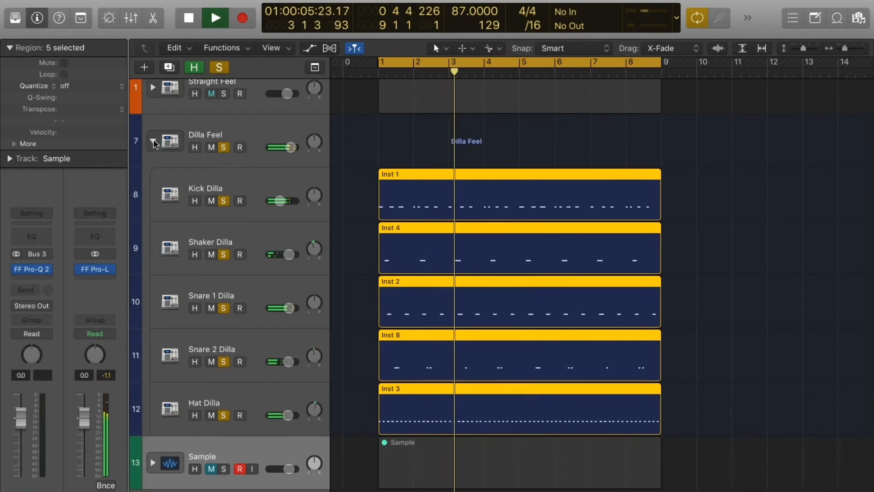
key(space)
Step: Play the Dilla Feel drums with the Sample stack soloed, muting Sample Chopped and unmuting Sample Original
click(220, 66)
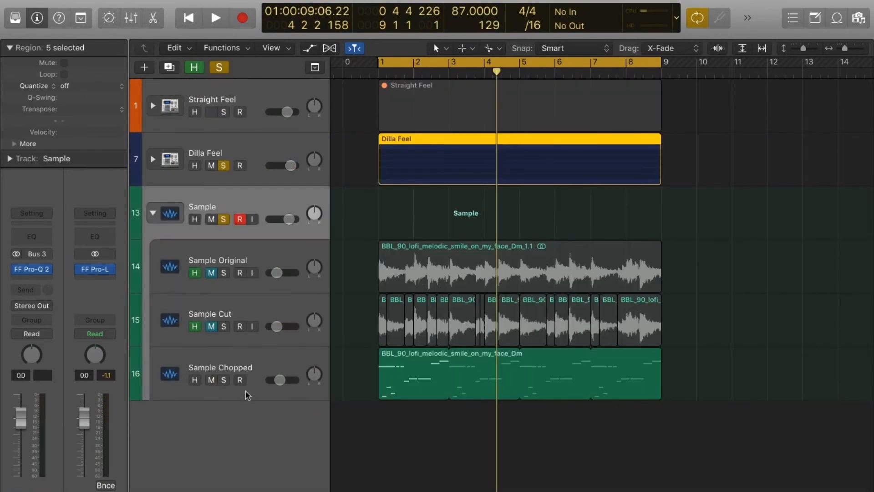
click(211, 380)
click(216, 275)
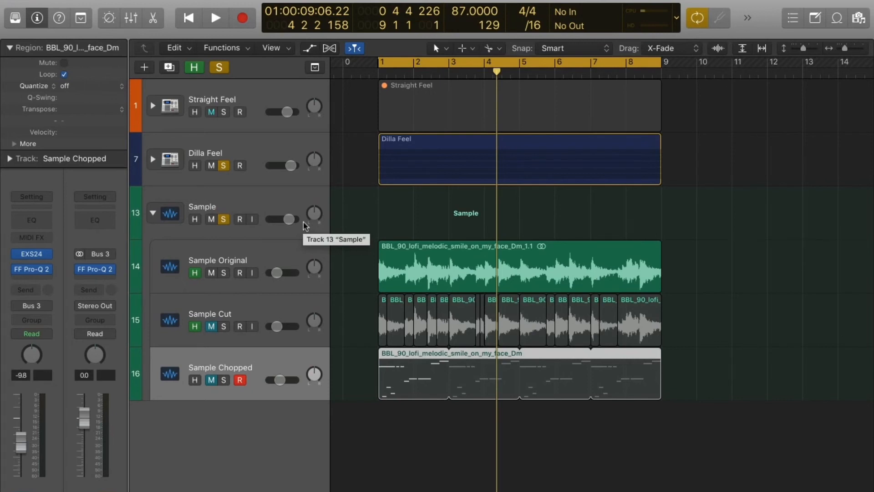
key(space)
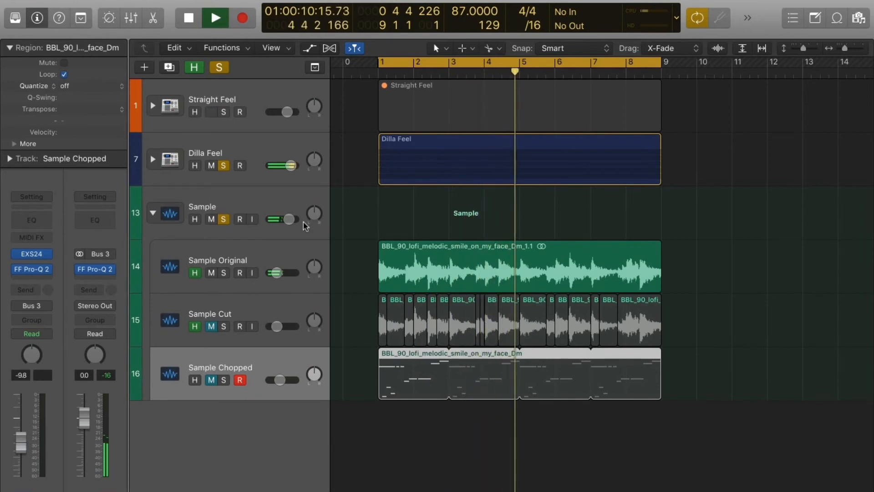
key(space)
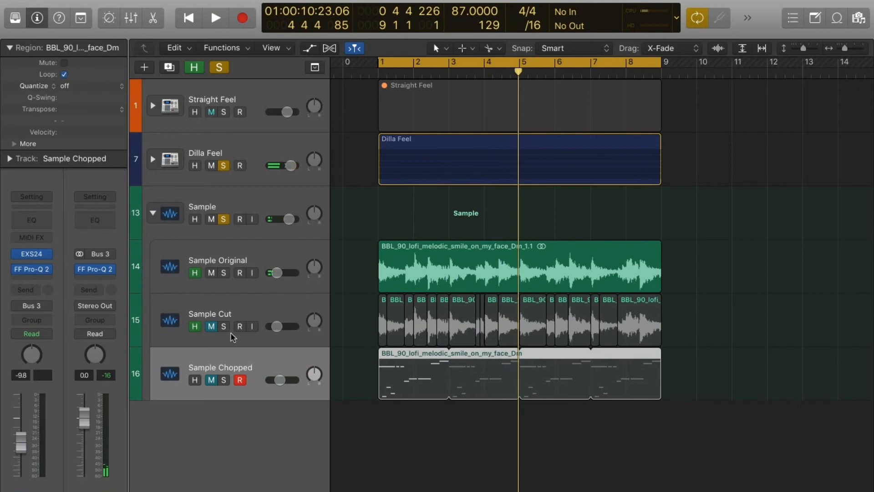
Step: Mute Sample Original, unmute Sample Cut and examine where the sample is sliced across the eight bars
click(213, 273)
click(211, 326)
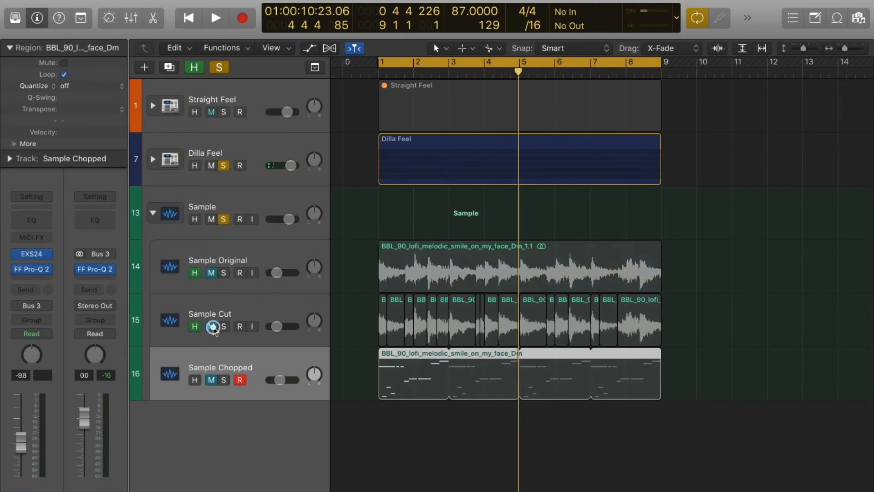
key(super+Right)
key(super+Right)
key(super+Right)
key(super+Down)
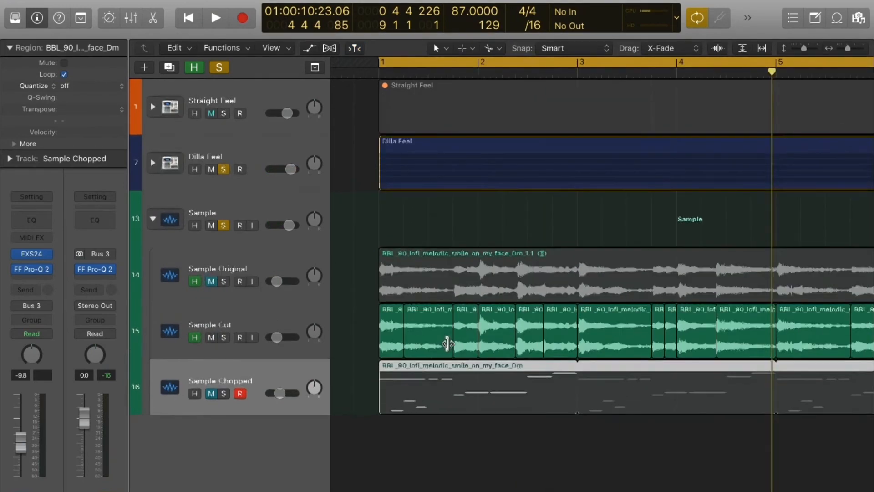
key(super+Right)
key(super+Right)
key(super+Left)
key(super+Left)
key(super+Left)
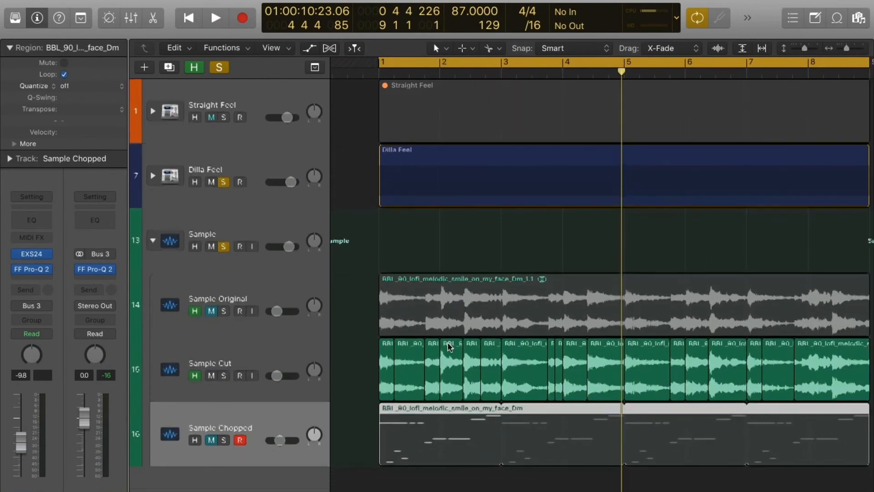
key(super+Up)
key(super+Left)
key(super+Left)
Step: Convert all the Sample Cut regions to a new sampler track, with '1Shot' zones created from regions and trigger notes C1 to D7
drag(769, 359, 344, 362)
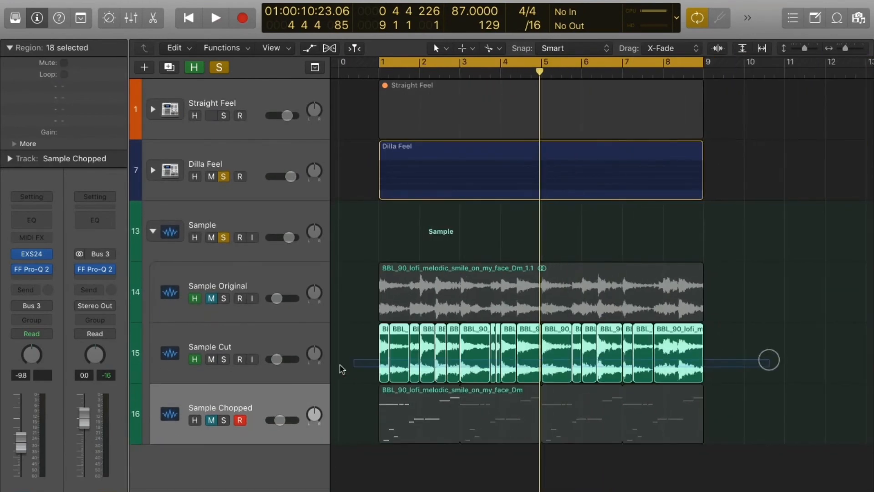
right_click(672, 347)
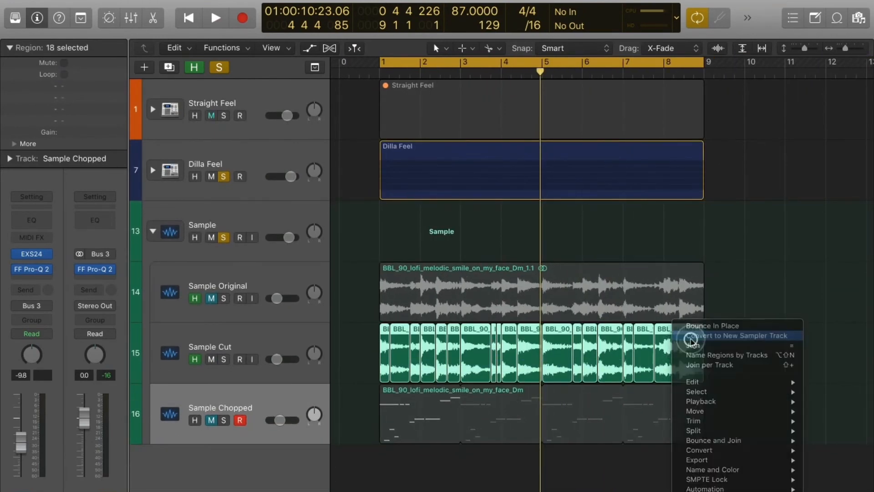
click(689, 335)
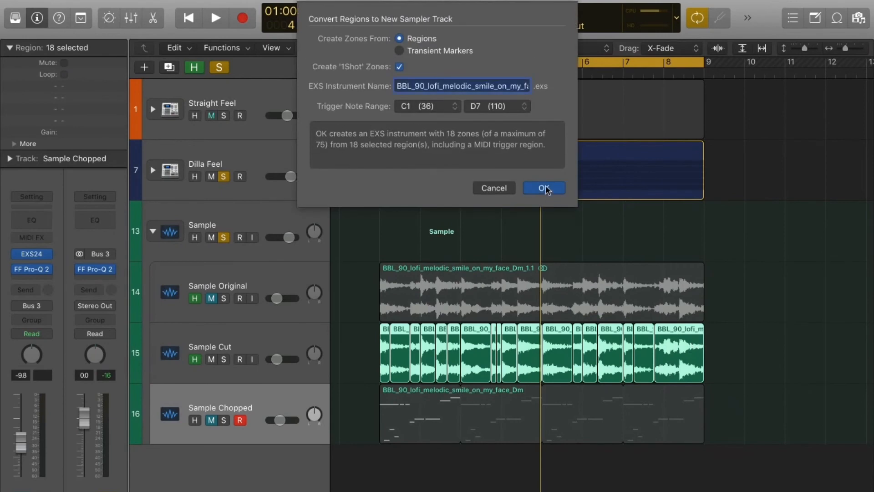
click(545, 188)
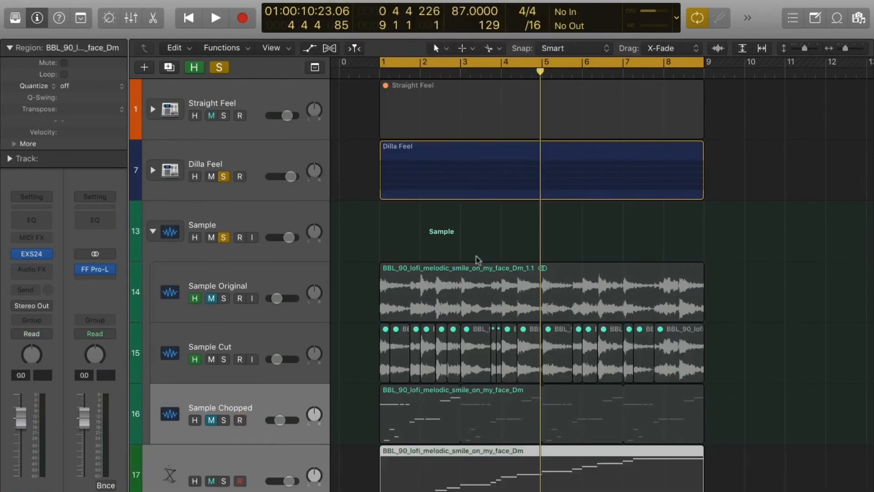
Step: Delete the generated MIDI trigger region from the new sampler track
click(422, 478)
click(359, 472)
click(387, 476)
key(Delete)
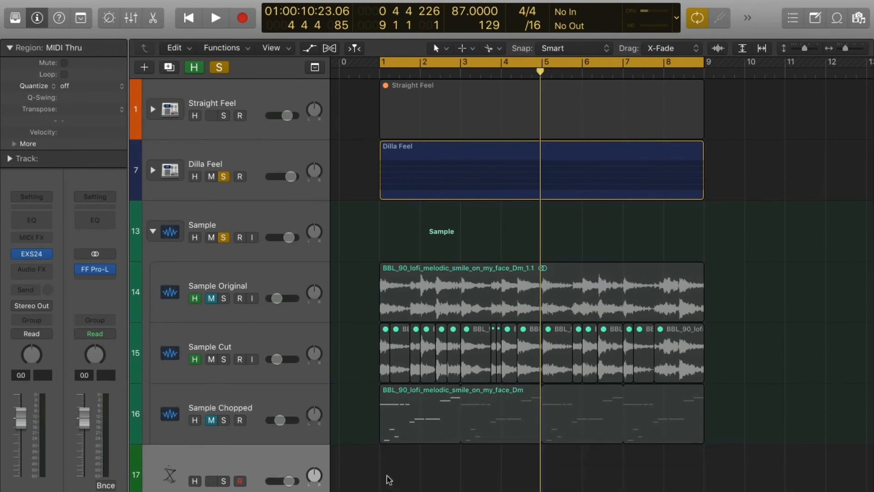
click(285, 468)
Step: Unmute Sample Chopped and open its MIDI region in the Piano Roll
click(211, 420)
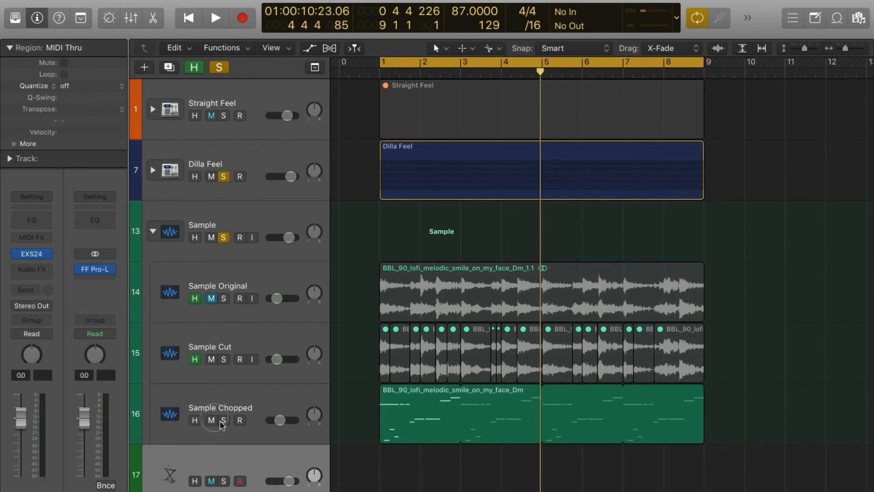
click(410, 418)
double_click(409, 418)
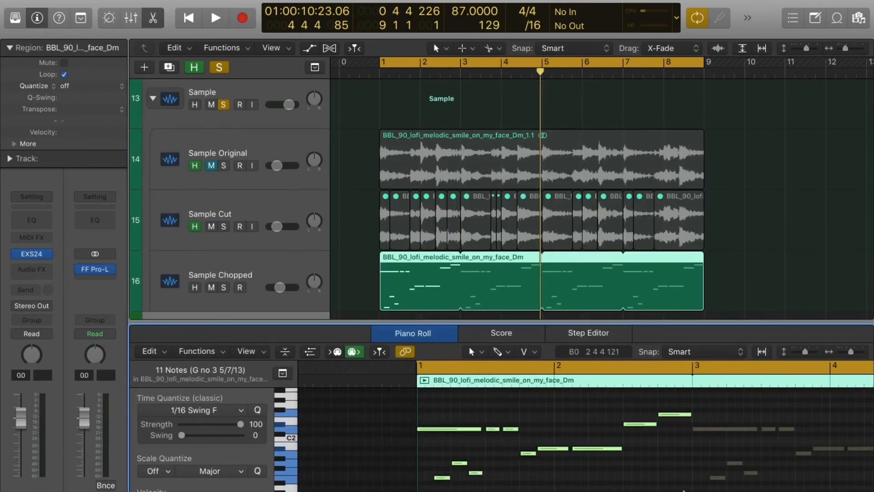
Step: Set the Time Quantize of the selected Sample Chopped notes to 1/8 Note and close the Piano Roll
drag(688, 455, 591, 347)
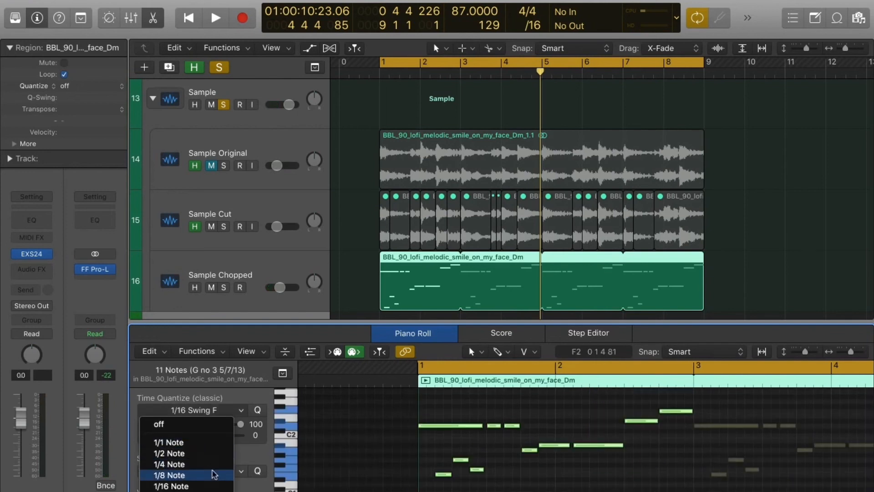
click(212, 471)
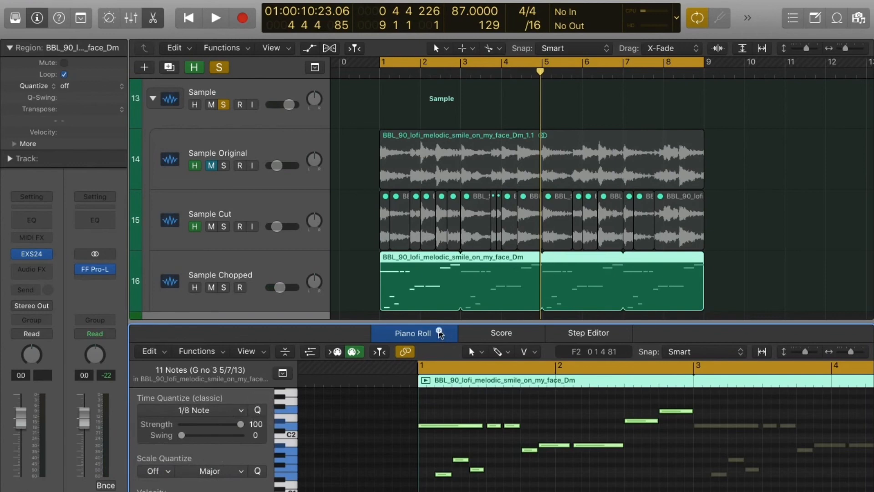
click(439, 333)
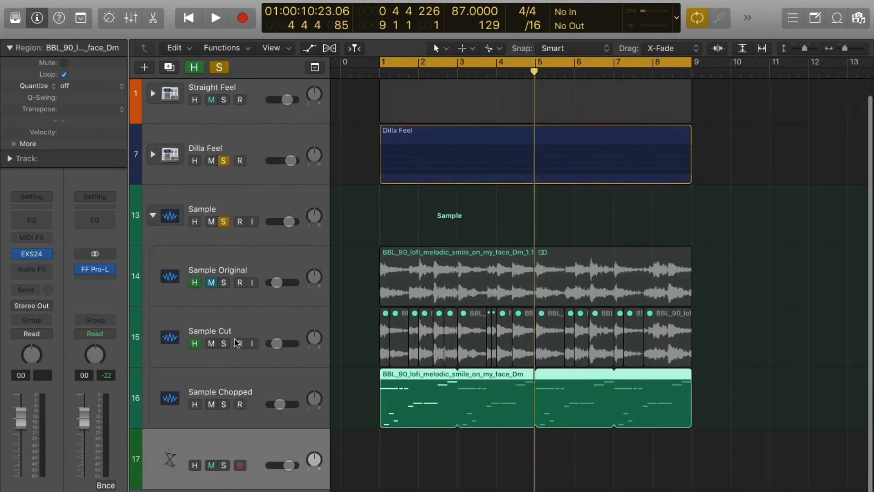
Step: Expand the Dilla Feel track stack and play its drums together with the chopped sample, keeping all tracks in view
key(super+Left)
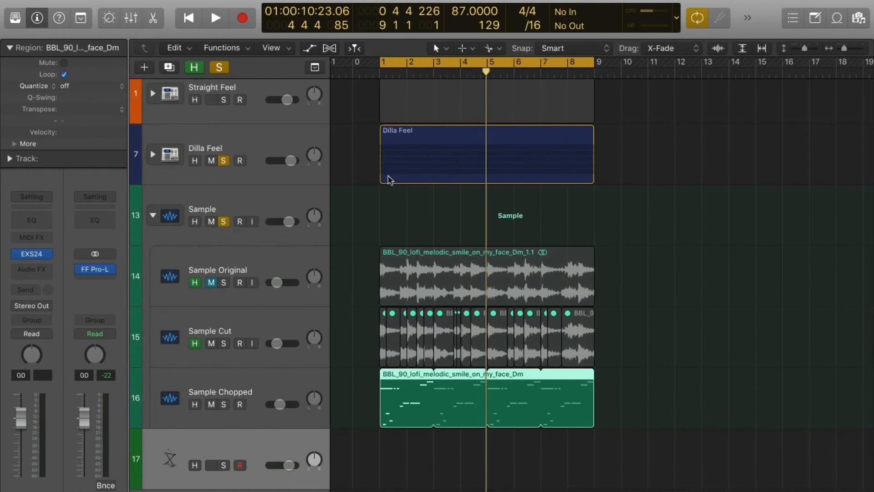
click(154, 155)
scroll(346, 189, down, 5)
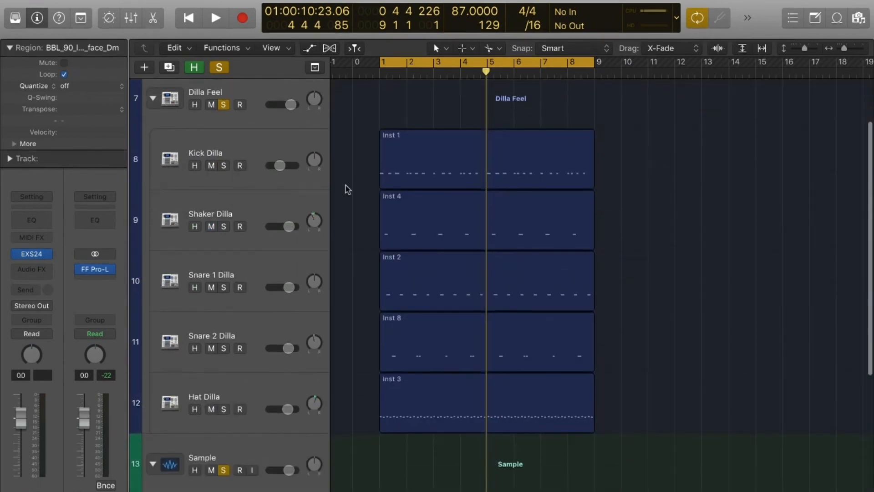
key(super+Left)
key(super+Left)
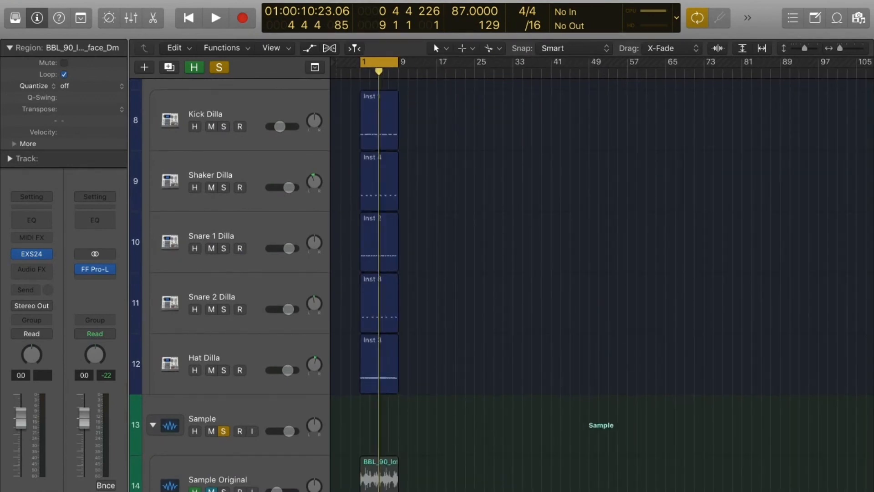
drag(804, 48, 799, 48)
key(space)
key(super+Right)
key(super+Right)
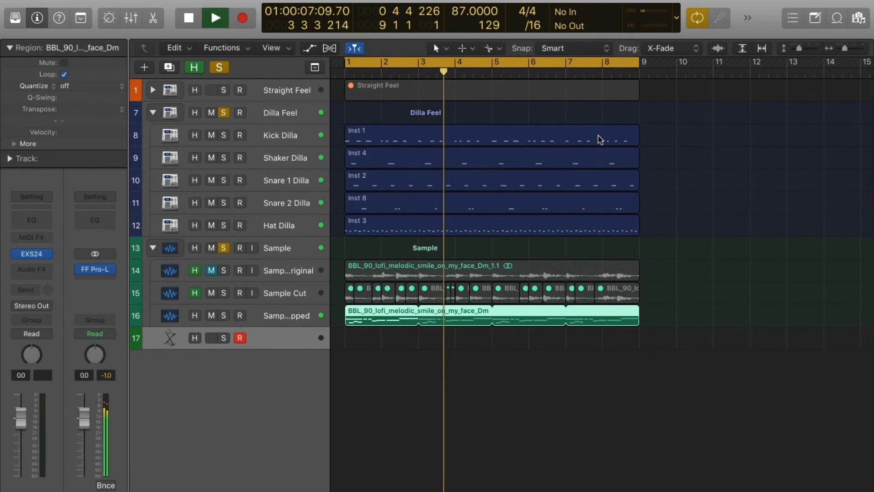
key(space)
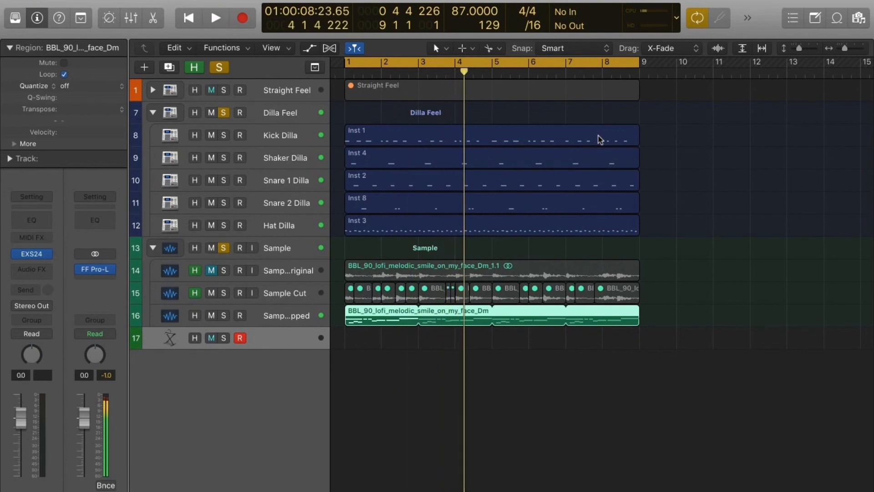
Step: Solo Straight Feel in place of Dilla Feel and lower its volume to -3.0 dB while playing it with the sample
click(224, 113)
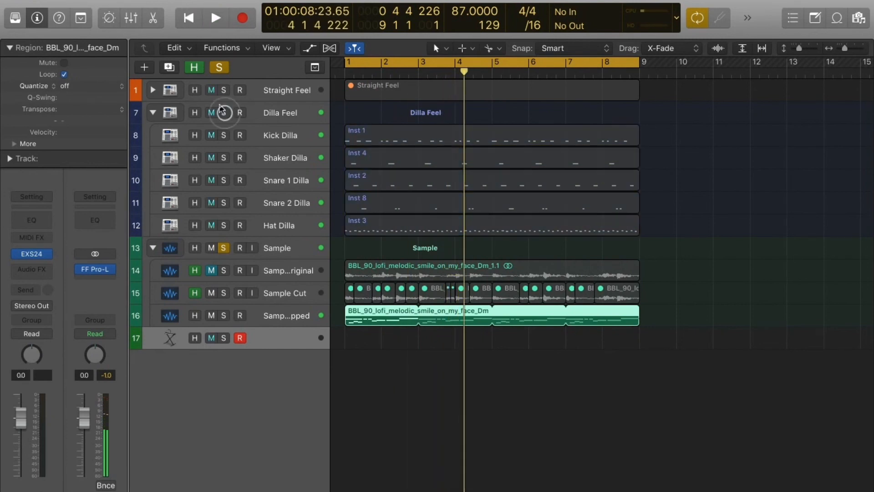
click(223, 90)
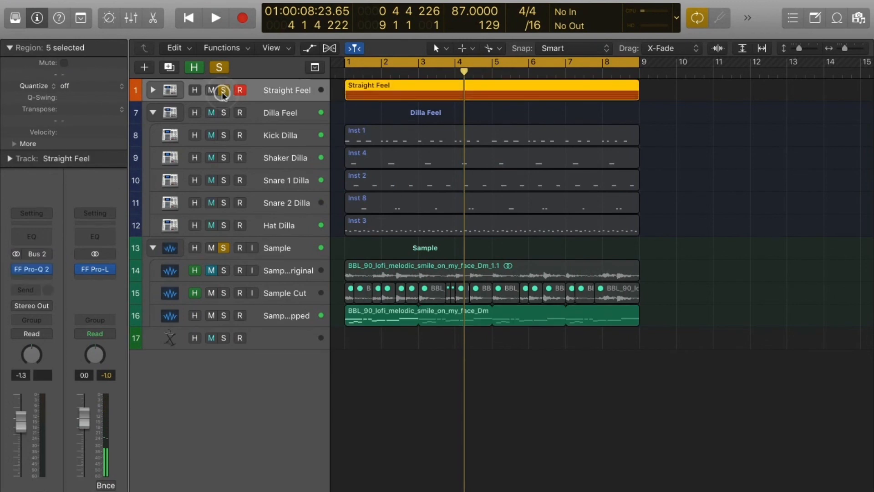
key(Return)
key(space)
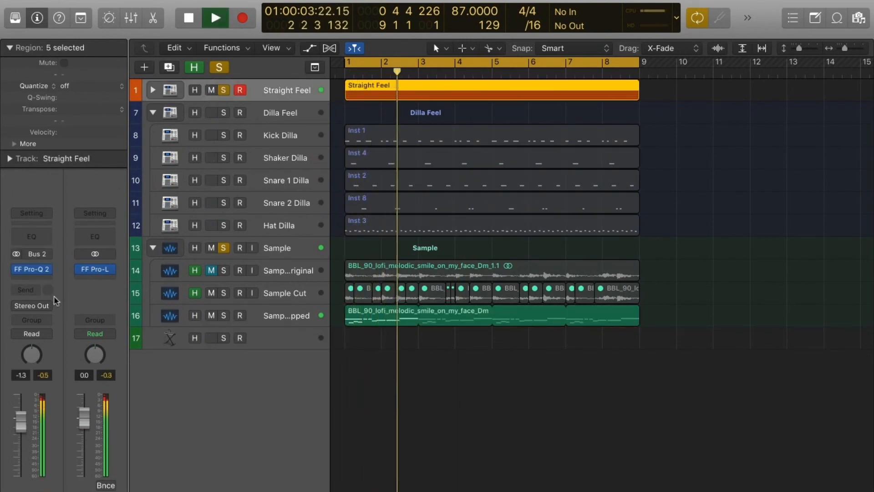
drag(21, 419, 22, 428)
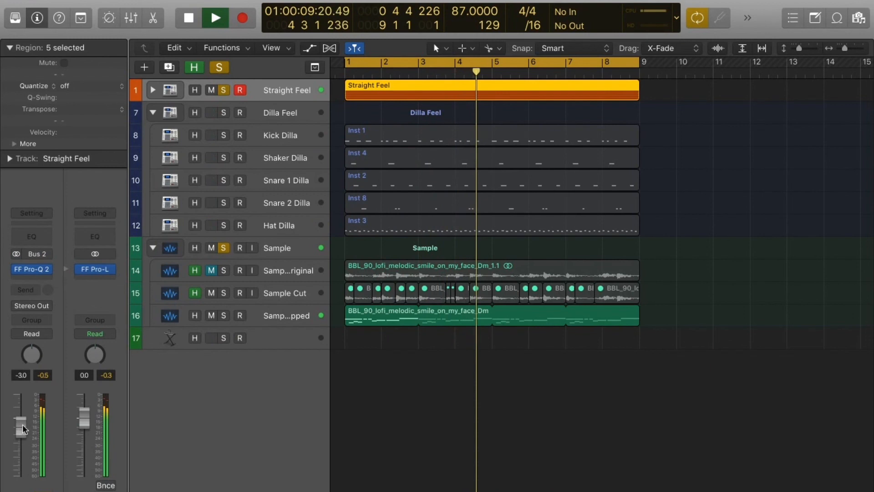
key(space)
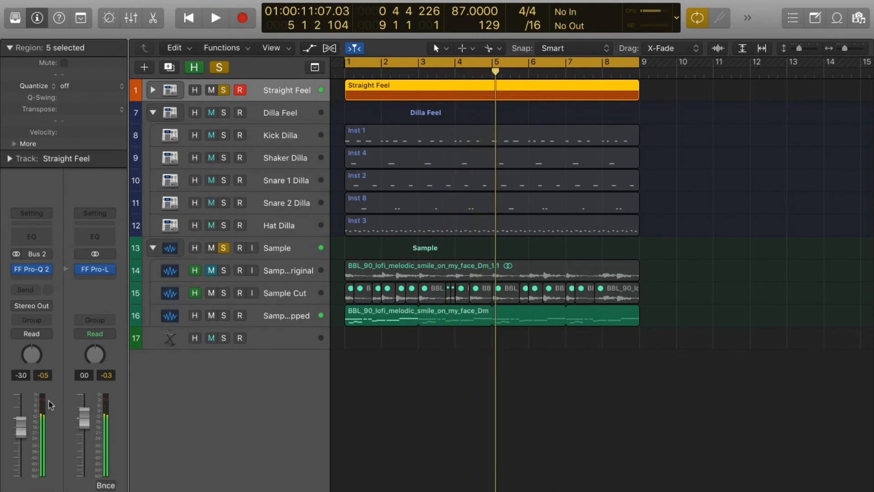
Step: Clear all track solos and collapse the Dilla Feel and Sample track stacks, with the remaining tracks shown taller
click(219, 67)
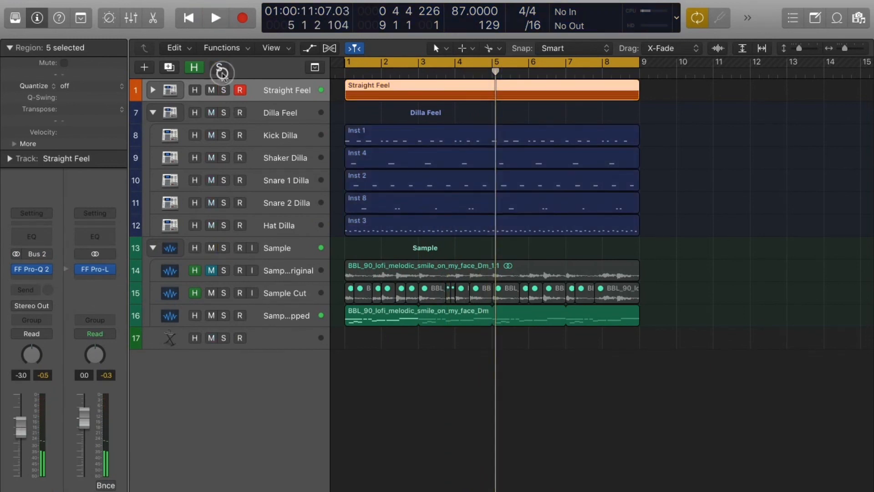
click(153, 112)
click(153, 135)
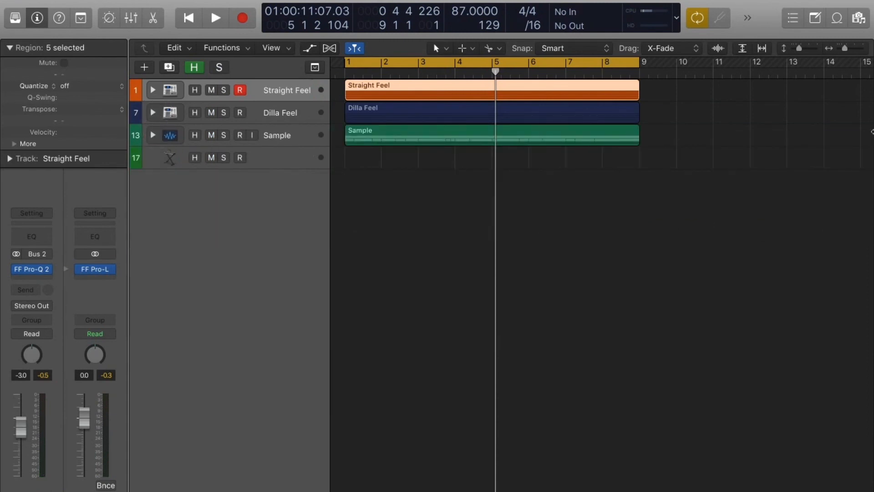
drag(799, 49, 803, 52)
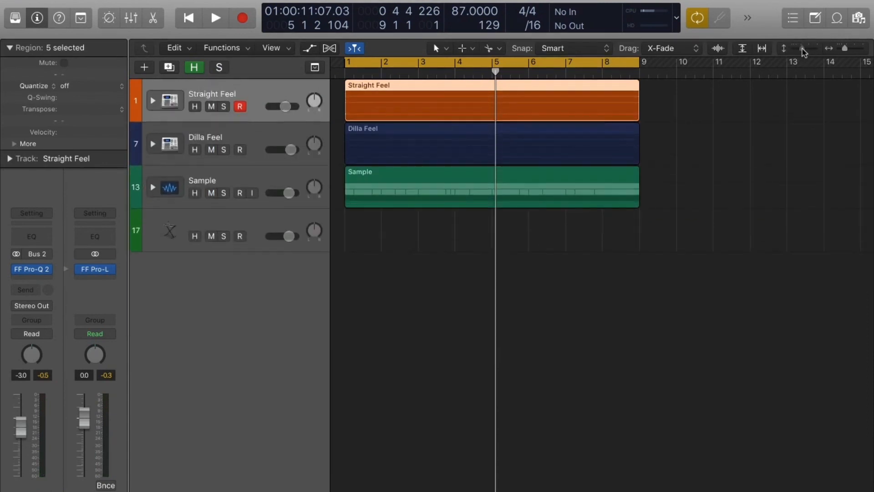